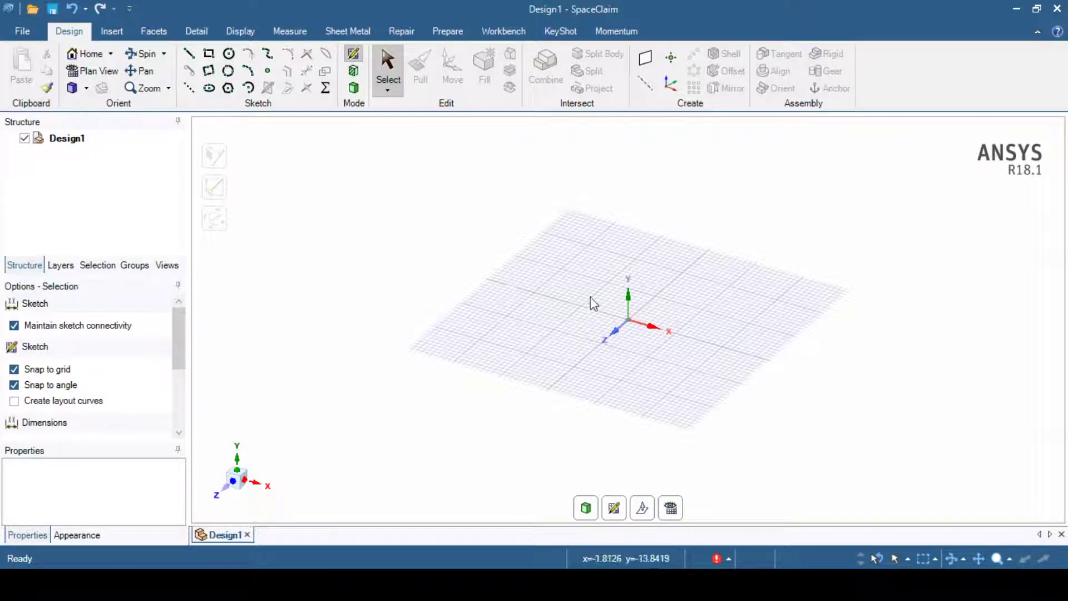
# Start a new sketch on the vertical plane and view it in plan
pyautogui.click(616, 508)
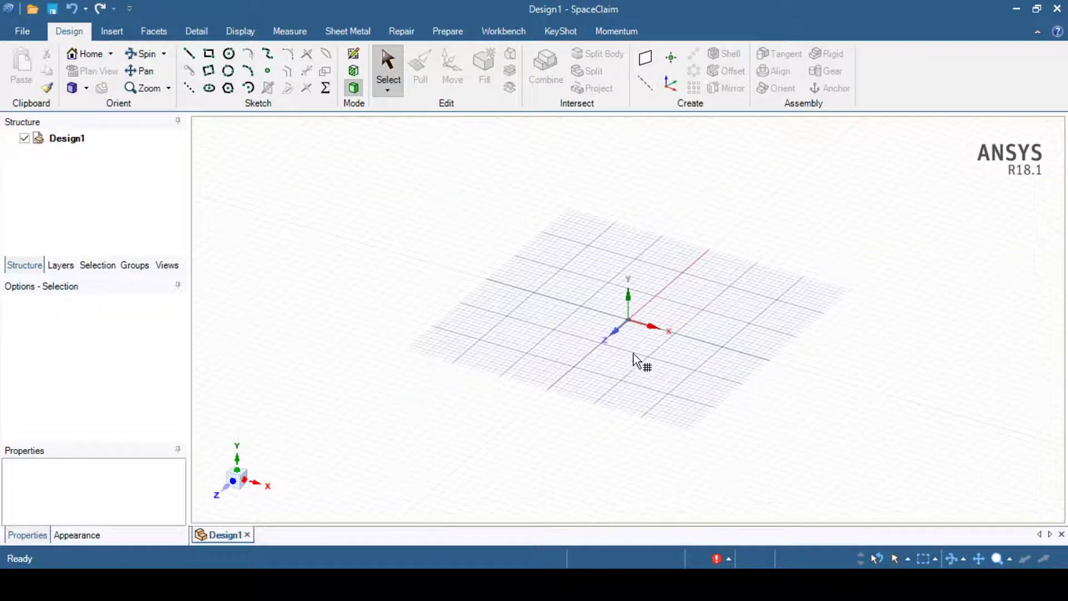
pyautogui.click(658, 298)
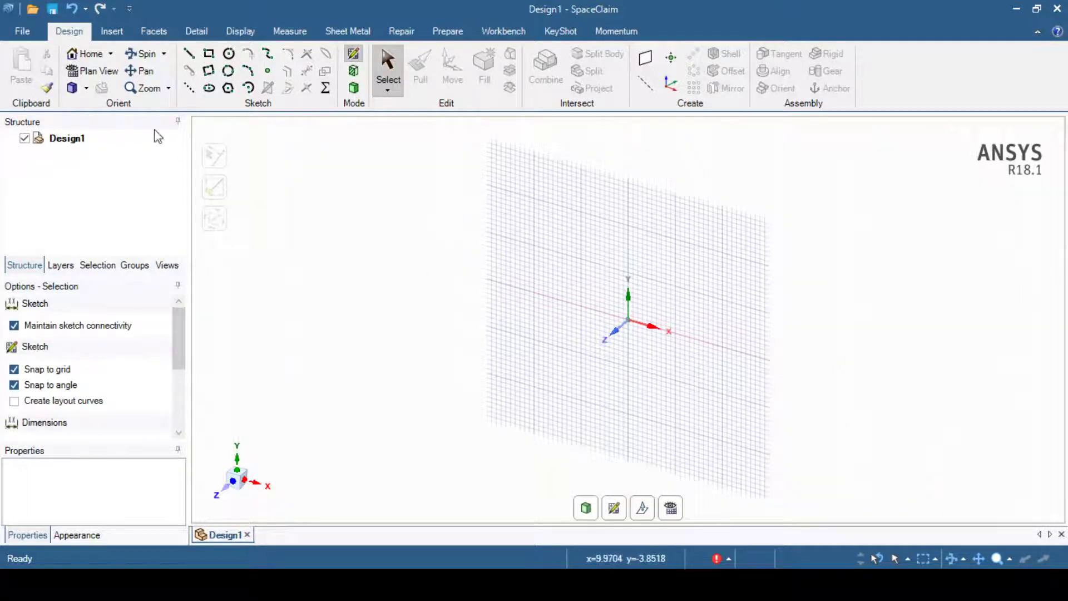
pyautogui.click(98, 72)
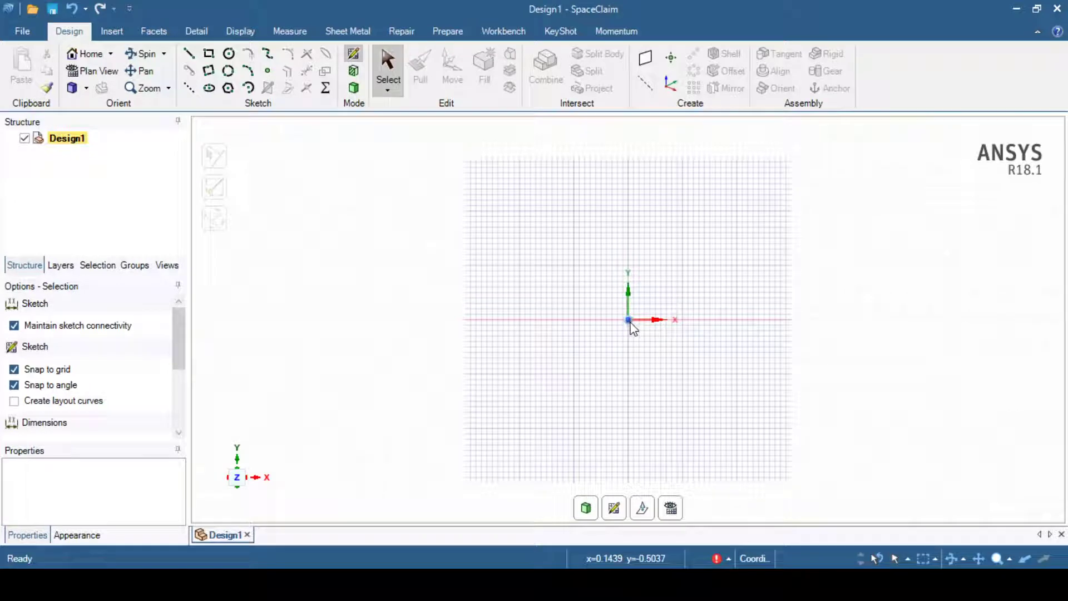
# Draw a 24 mm × 24 mm rectangle from the origin to its opposite corner
pyautogui.click(209, 54)
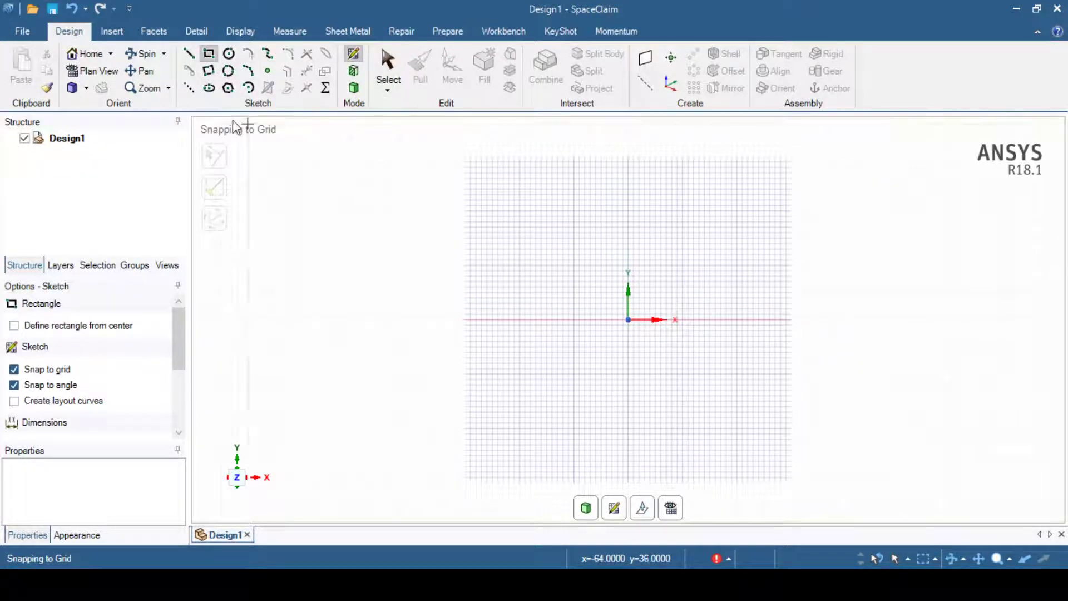
pyautogui.click(629, 320)
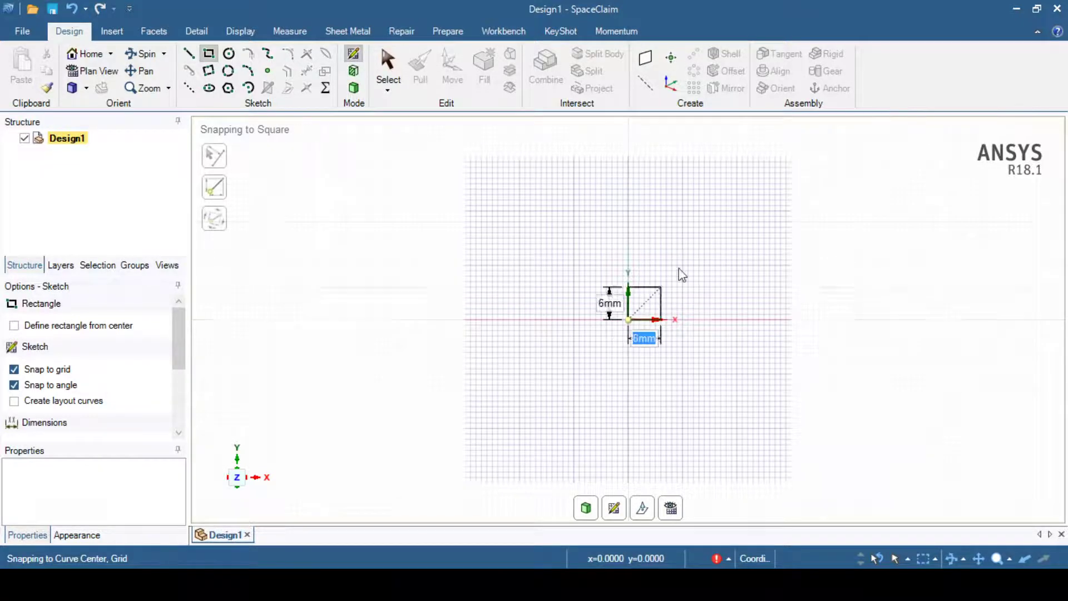
pyautogui.click(762, 192)
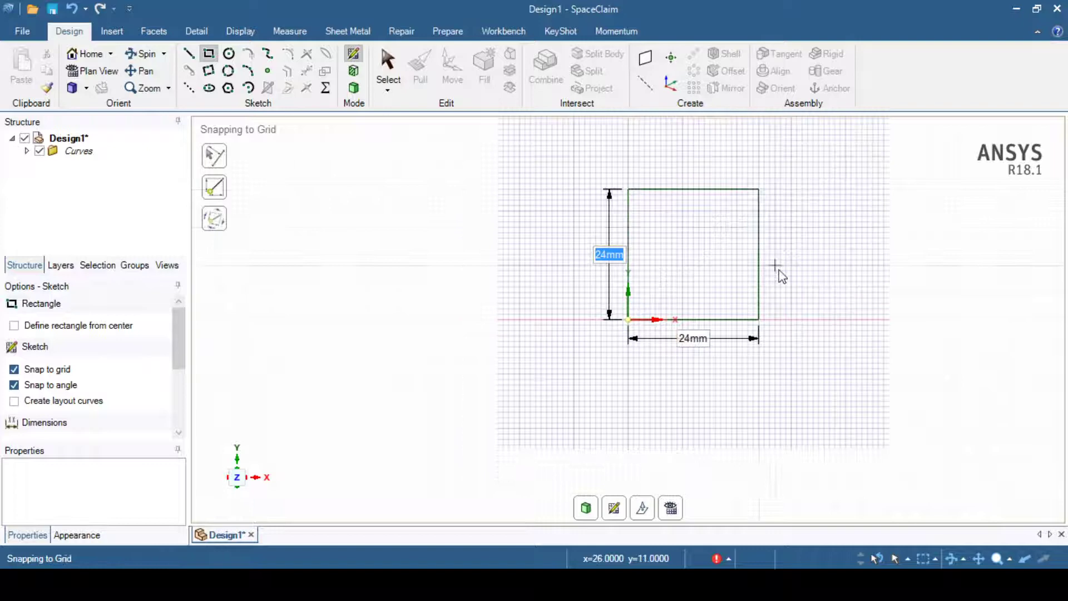
# Turn the square sketch into a surface and pull its face 30 mm into a solid box
pyautogui.click(588, 509)
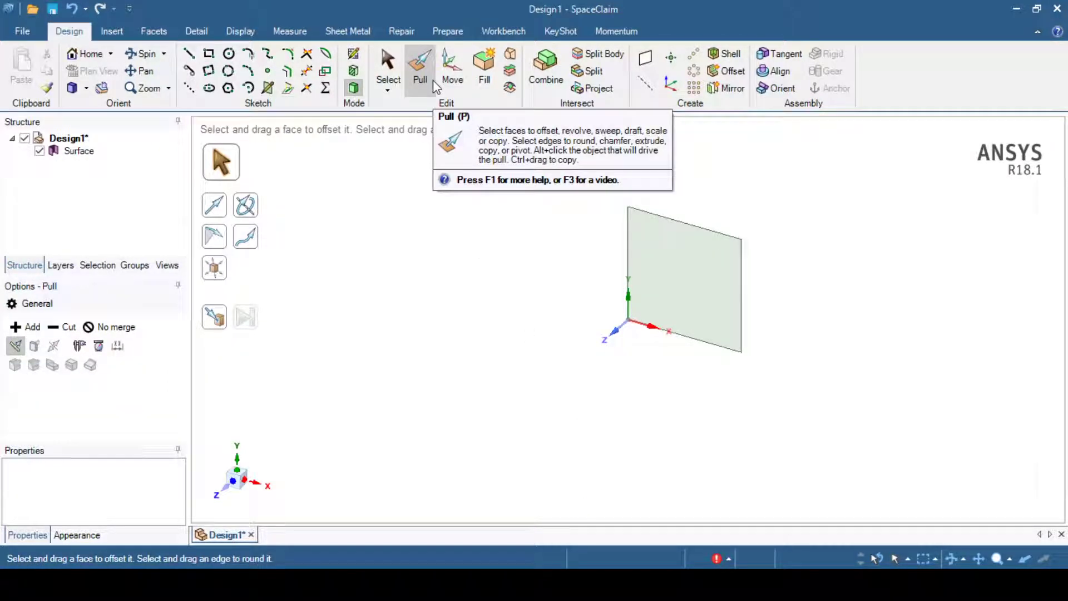
pyautogui.click(679, 301)
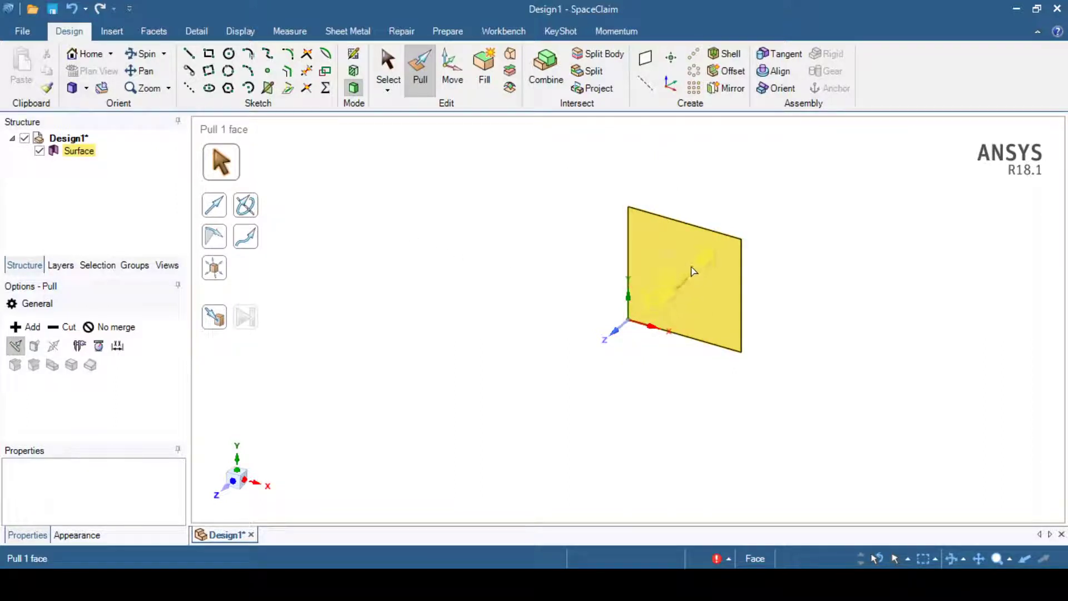
pyautogui.click(683, 300)
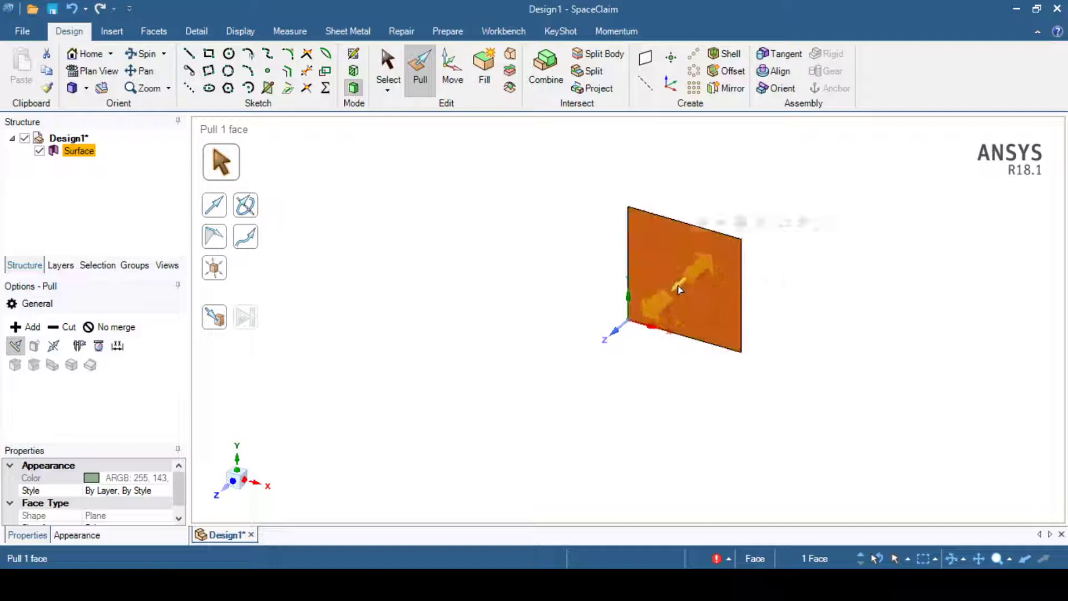
pyautogui.scroll(-3, 679, 288)
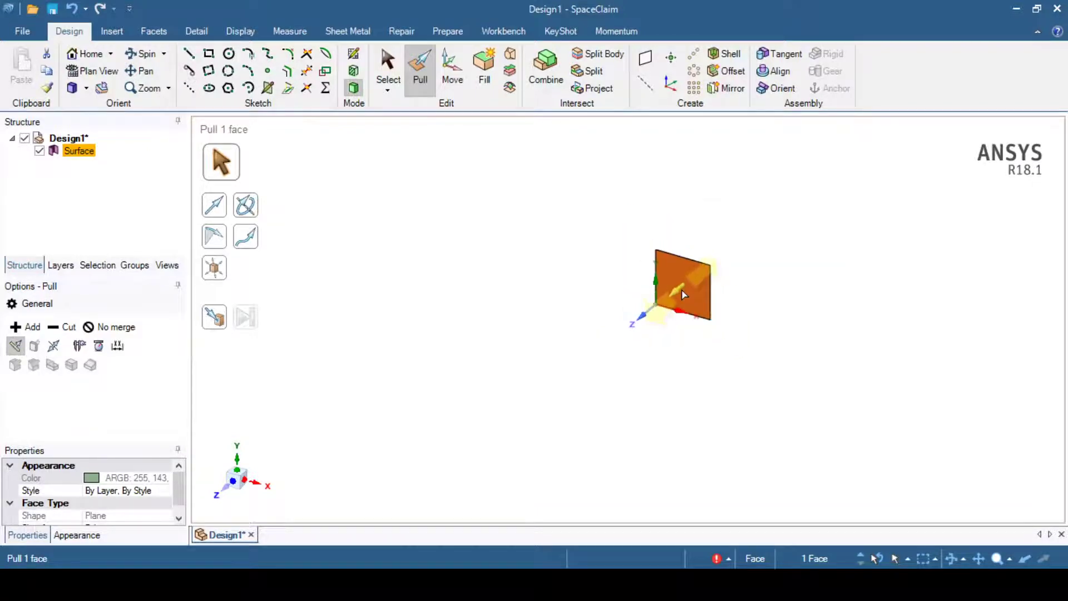
pyautogui.scroll(6, 680, 288)
pyautogui.scroll(-3, 684, 283)
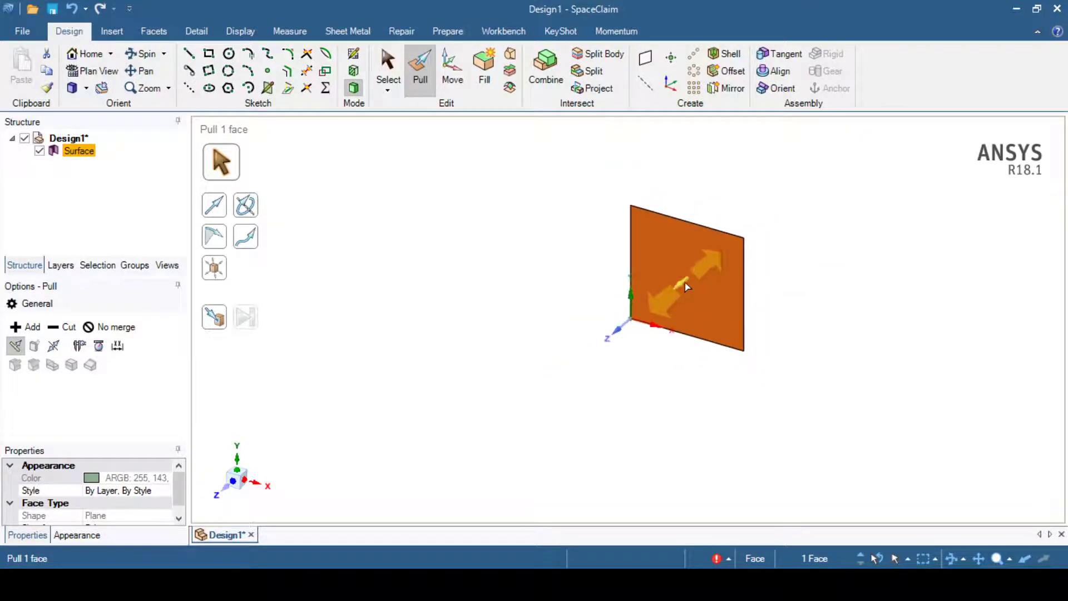
pyautogui.moveTo(683, 282); pyautogui.dragTo(596, 340)
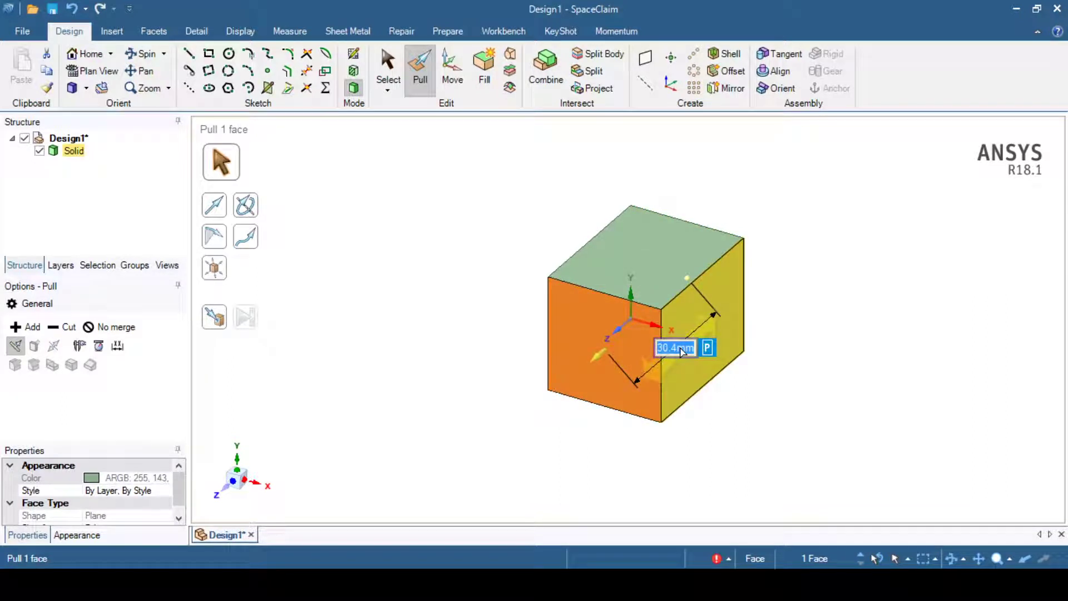
pyautogui.write('30')
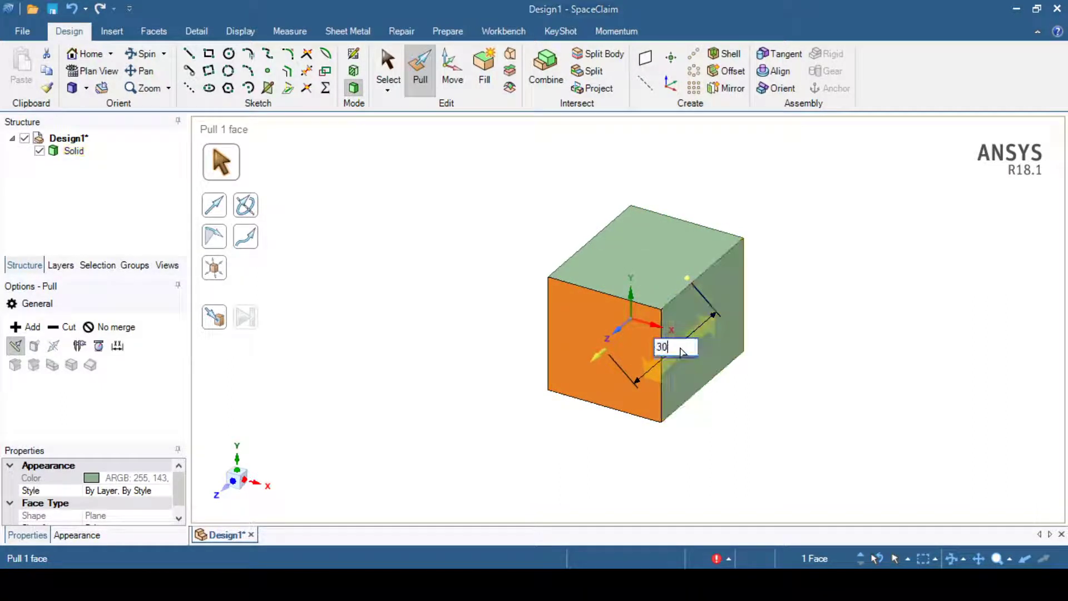
pyautogui.press('Return')
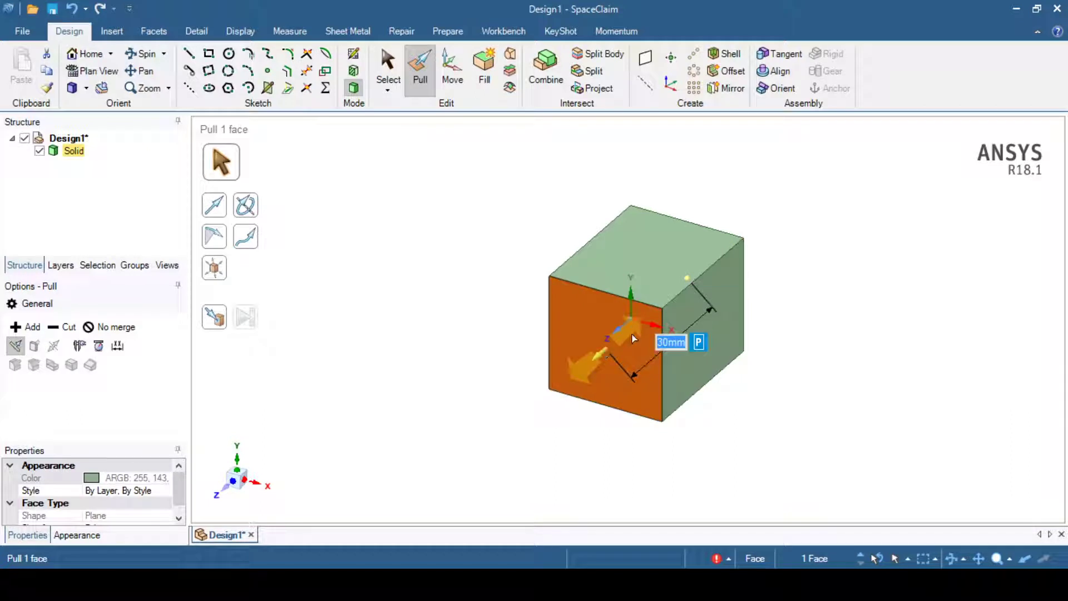
pyautogui.click(936, 303)
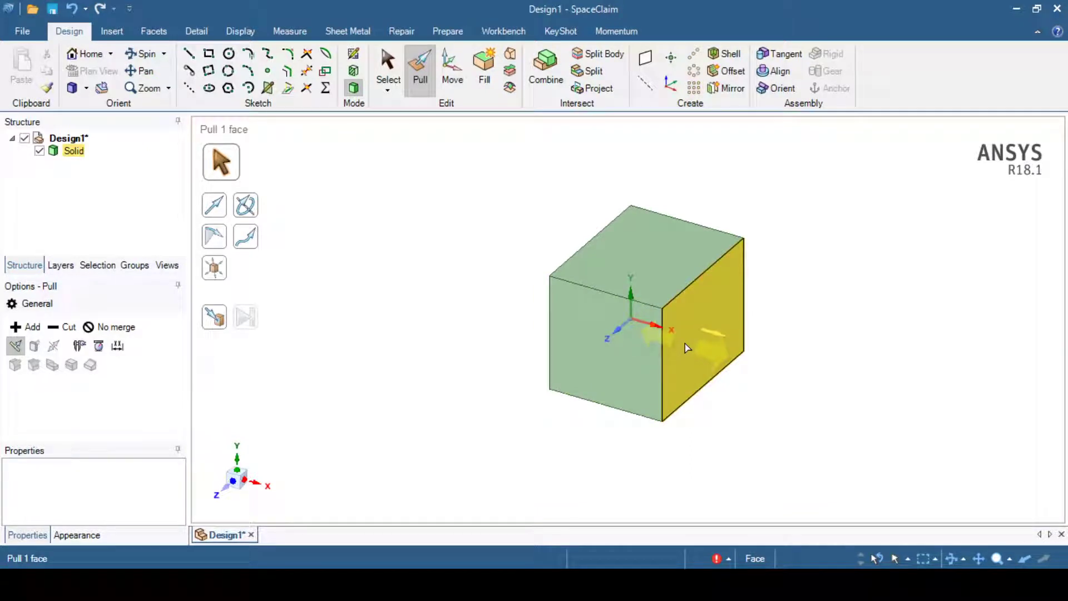
# Pull the box's right face outward by 10 mm
pyautogui.click(723, 331)
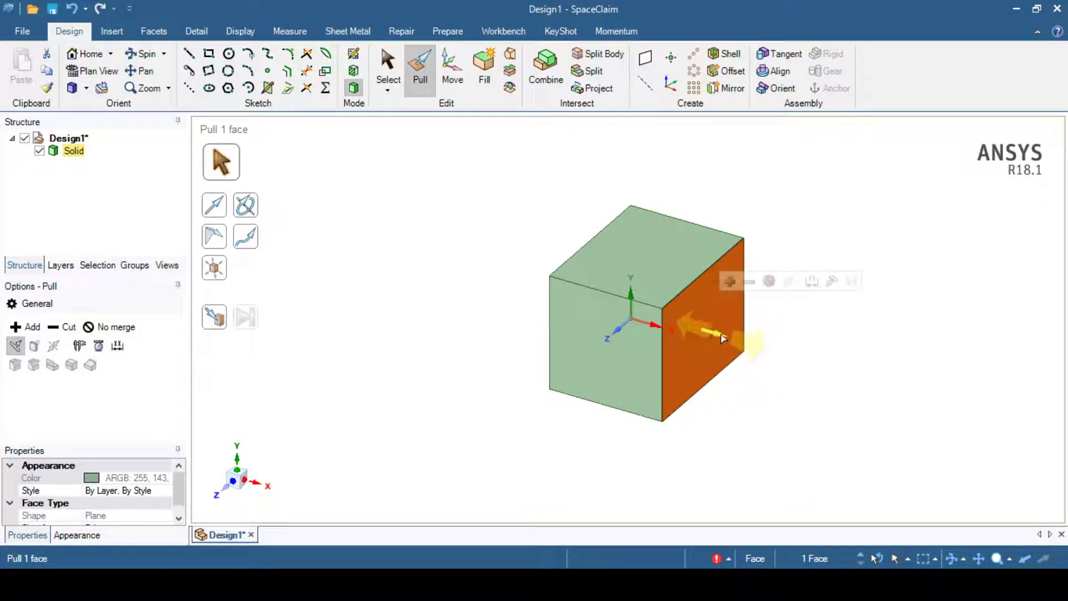
pyautogui.moveTo(721, 342); pyautogui.dragTo(727, 314)
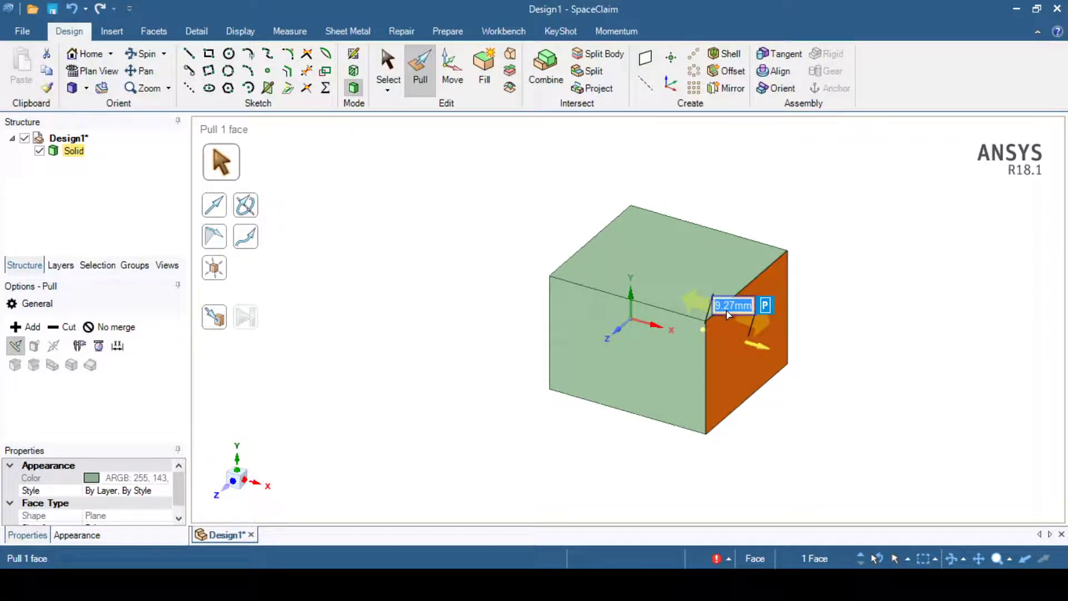
pyautogui.write('10')
pyautogui.press('Return')
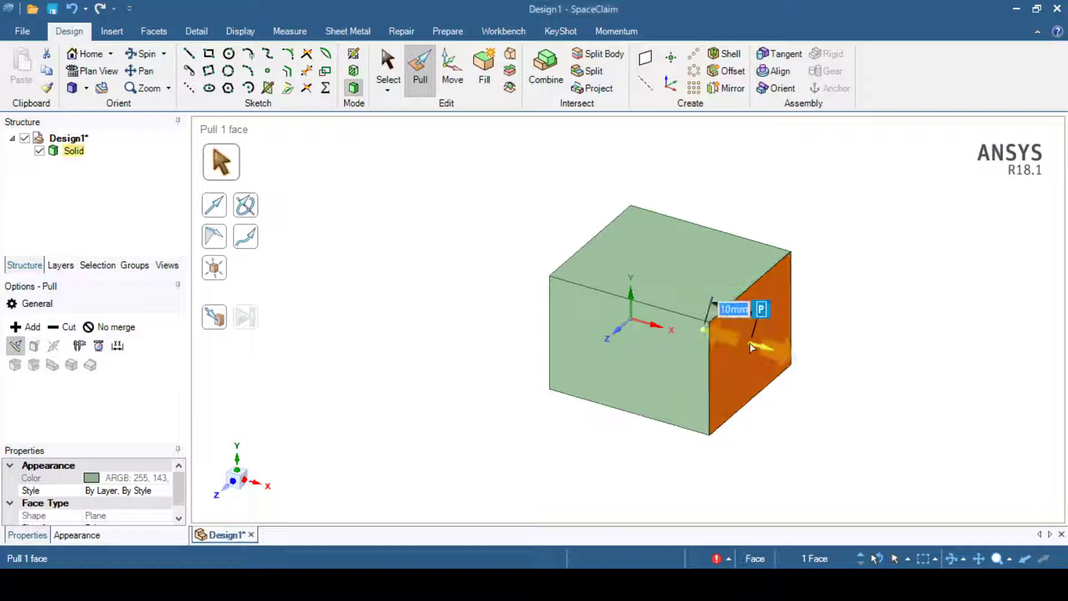
pyautogui.click(872, 301)
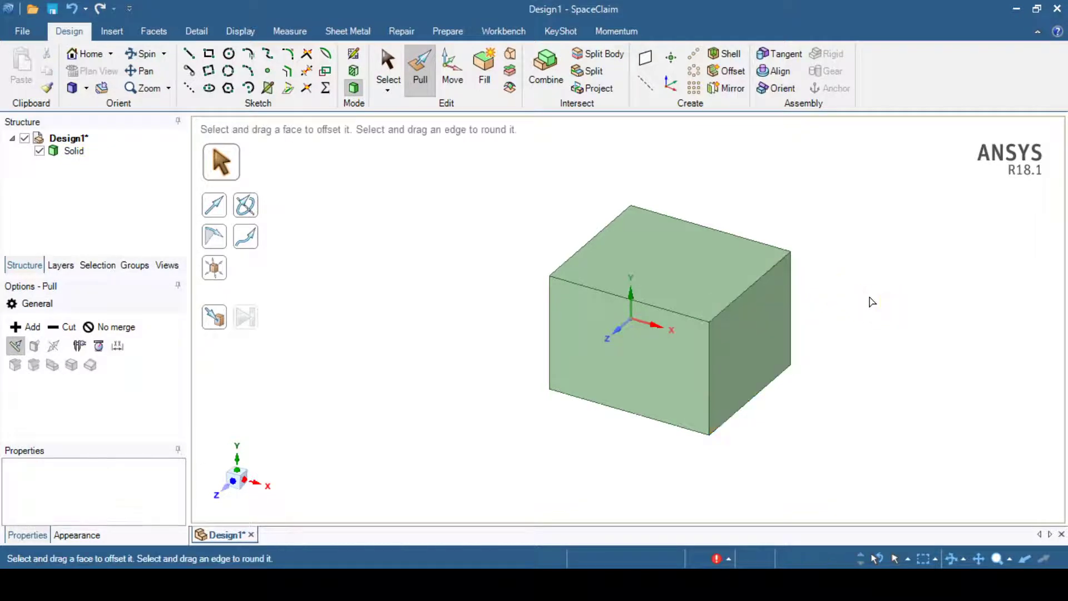
# Raise the box's top face upward by 10 mm
pyautogui.scroll(-1, 867, 381)
pyautogui.scroll(2, 853, 254)
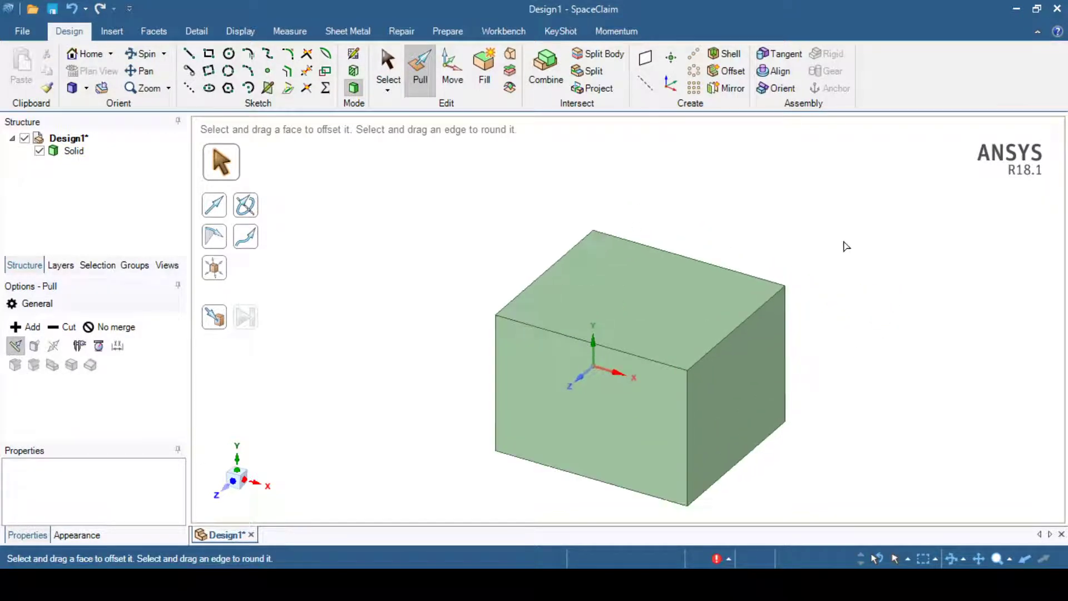
pyautogui.click(693, 294)
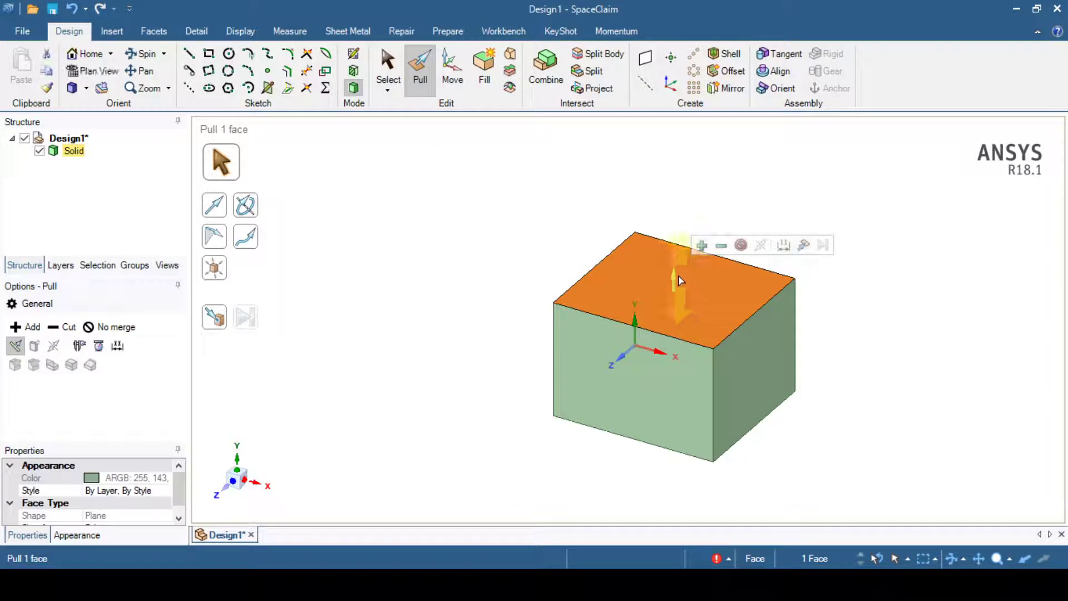
pyautogui.moveTo(673, 276); pyautogui.dragTo(678, 239)
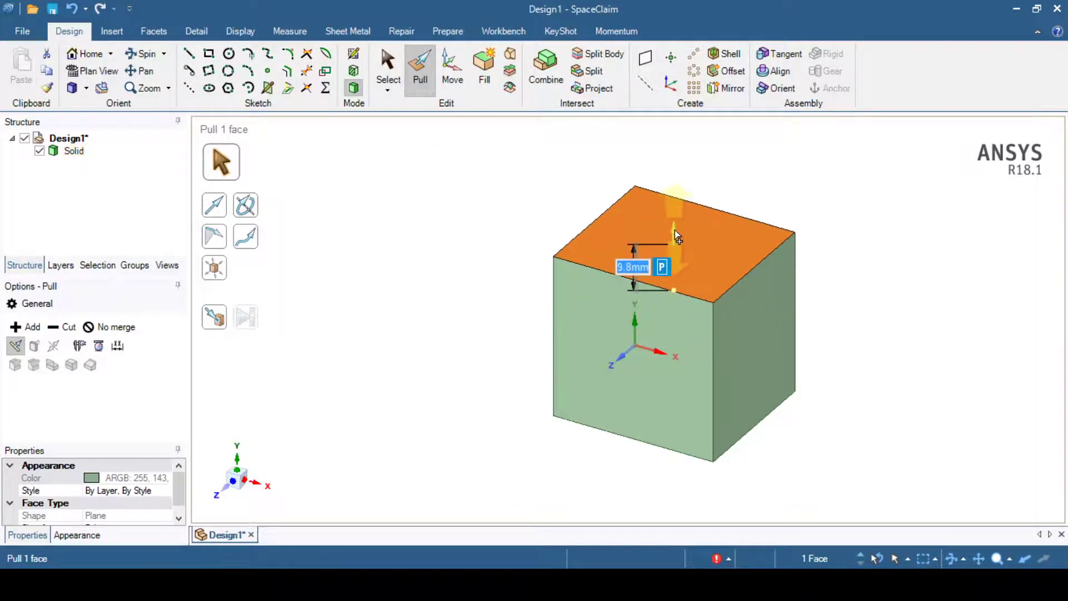
pyautogui.write('10')
pyautogui.press('Return')
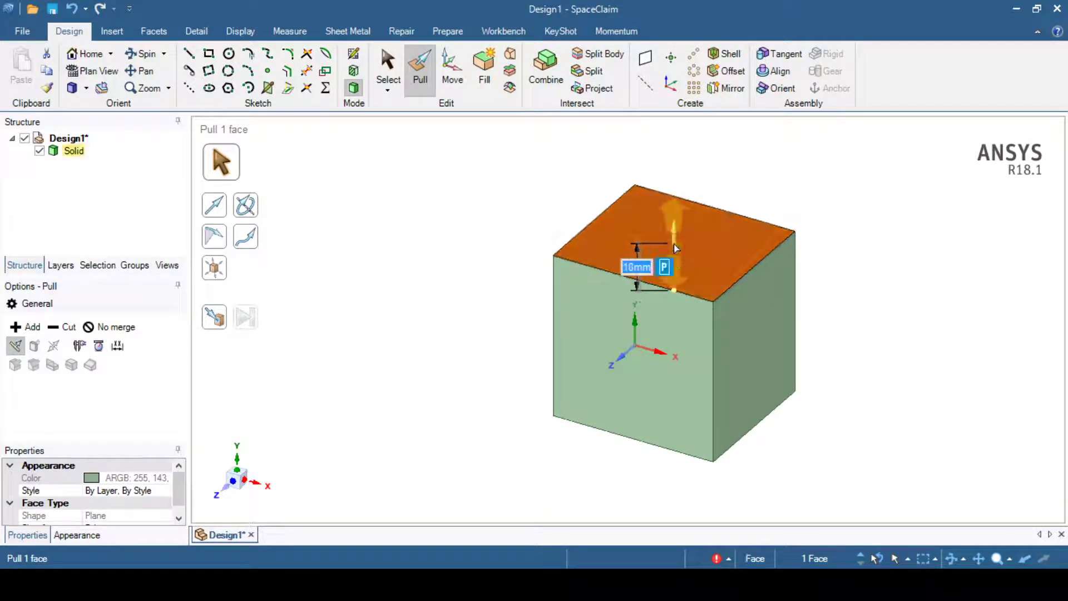
pyautogui.click(902, 338)
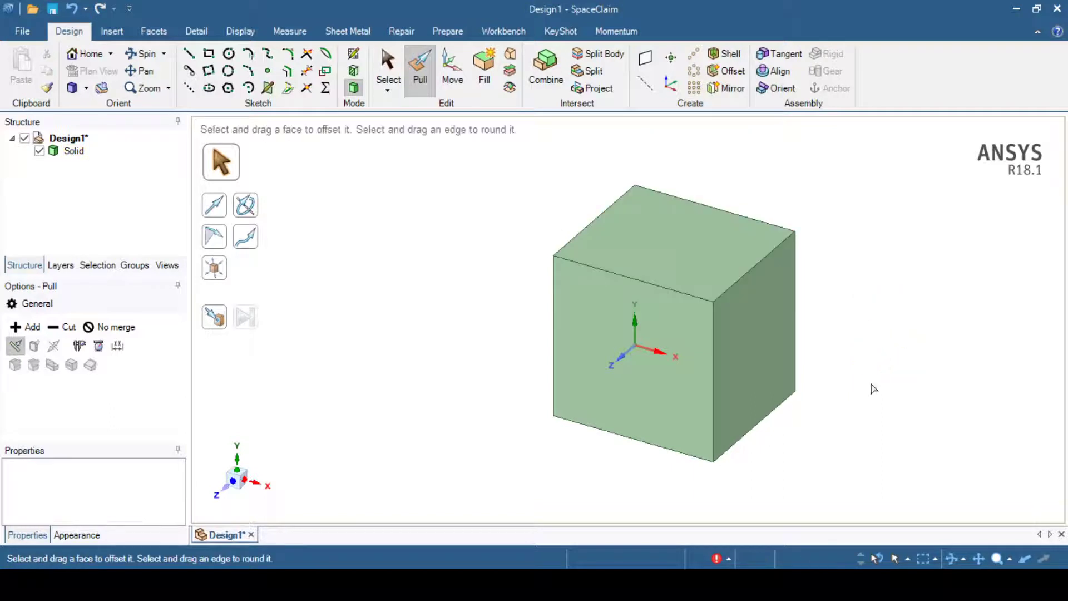
# Select the block's top face in plain selection mode
pyautogui.click(675, 235)
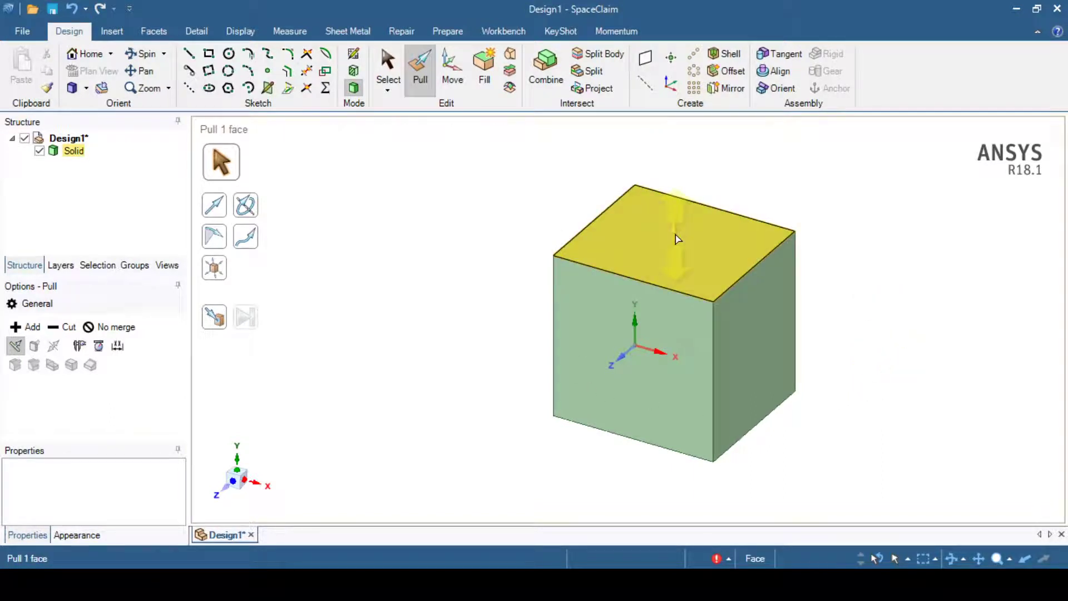
pyautogui.press('Escape')
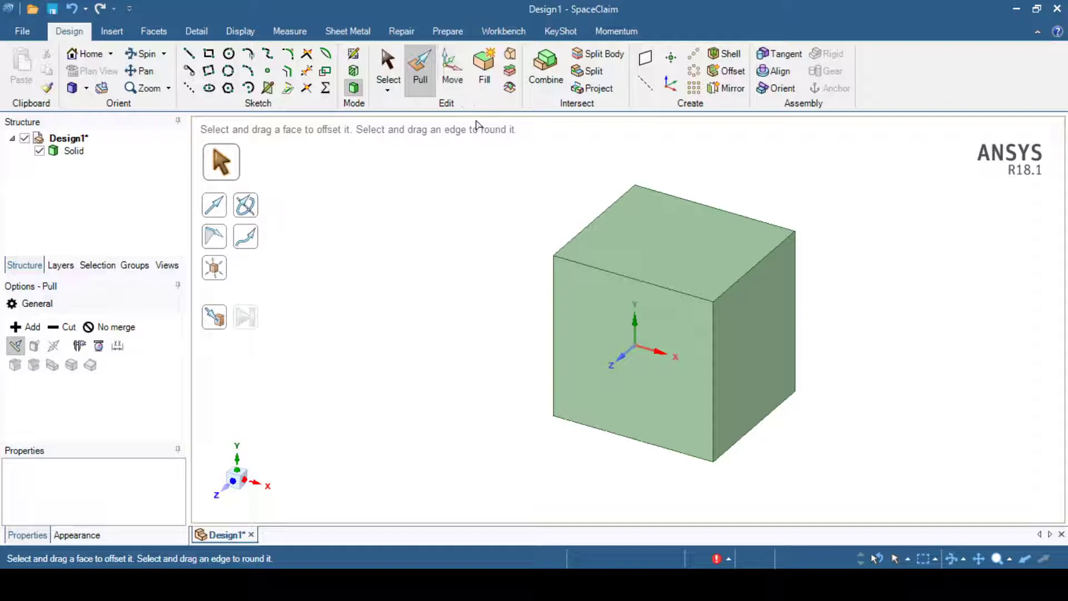
pyautogui.press('s')
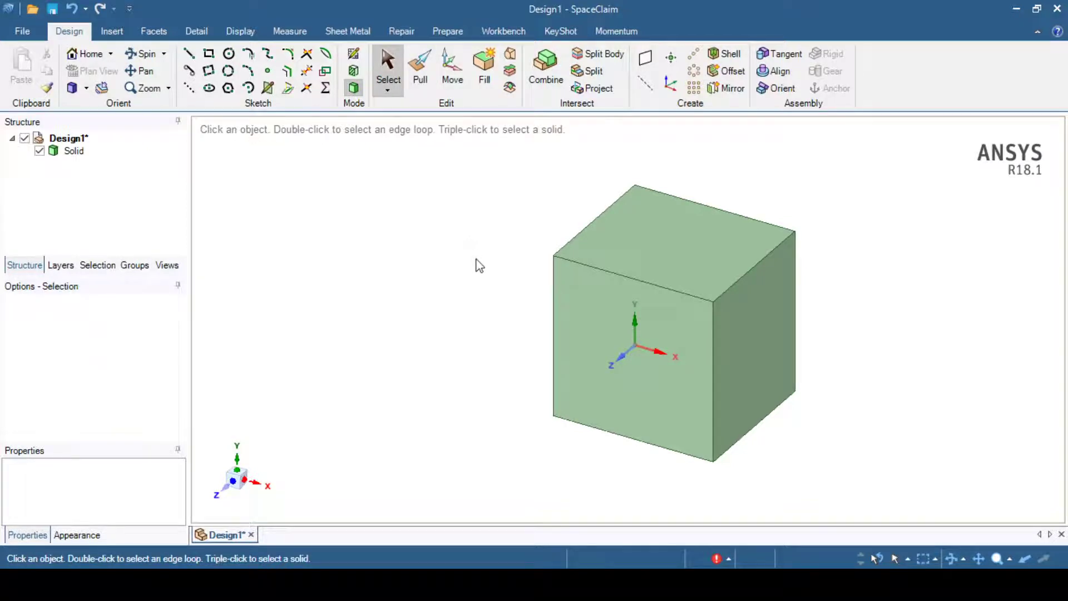
pyautogui.click(706, 242)
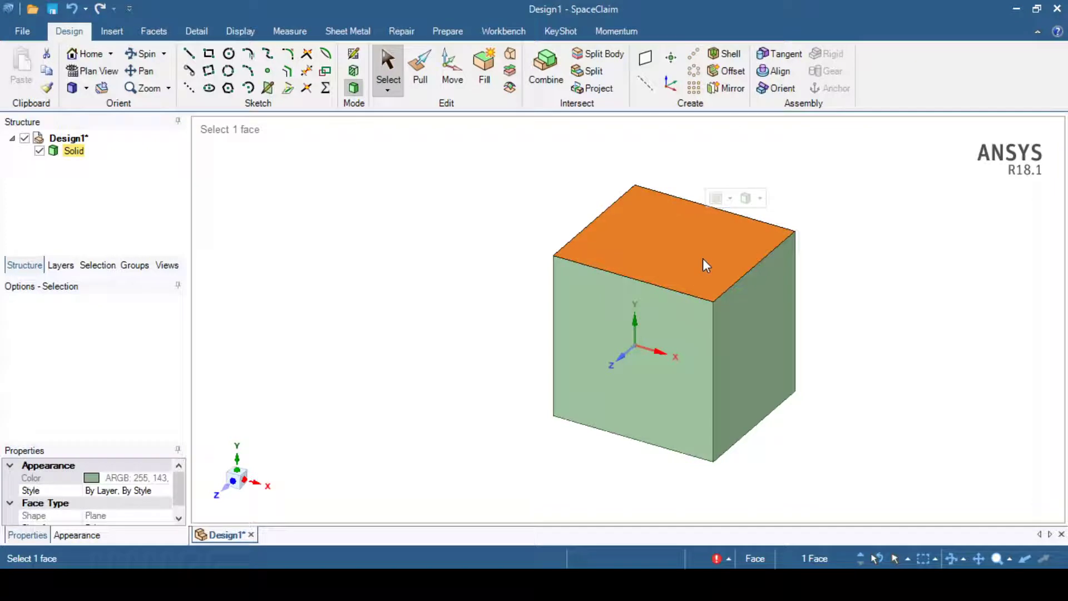
# Sketch a 20 mm diameter circle centred at the origin of the top face
pyautogui.click(213, 59)
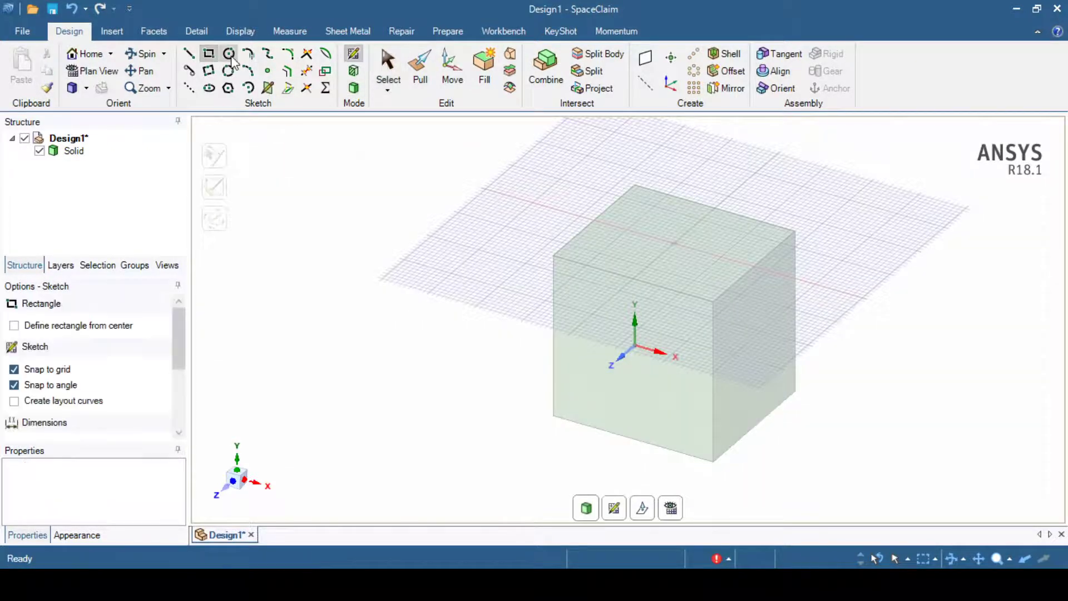
pyautogui.click(239, 69)
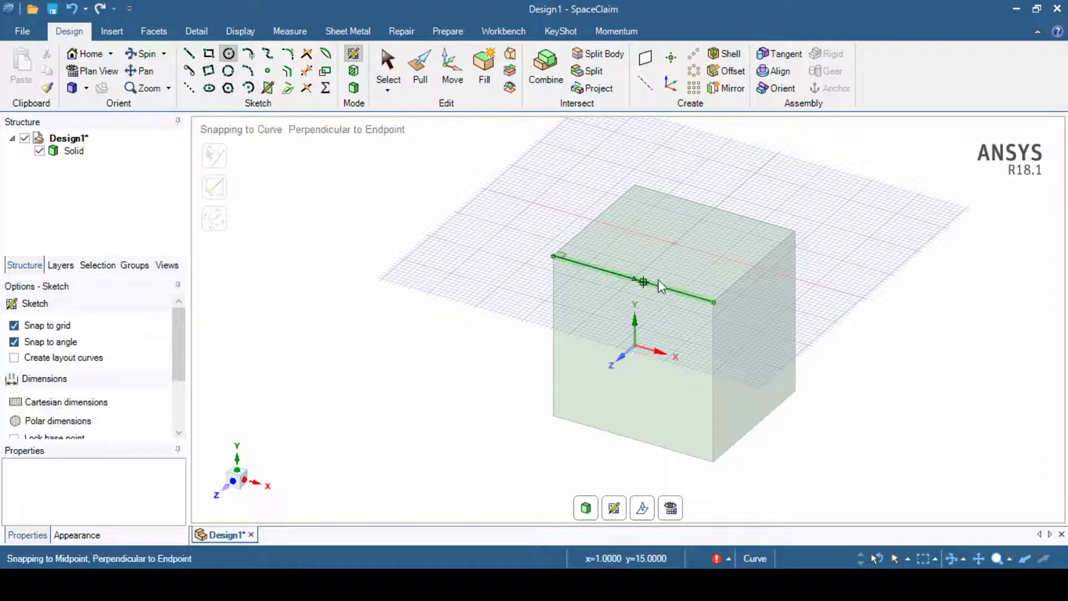
pyautogui.click(98, 71)
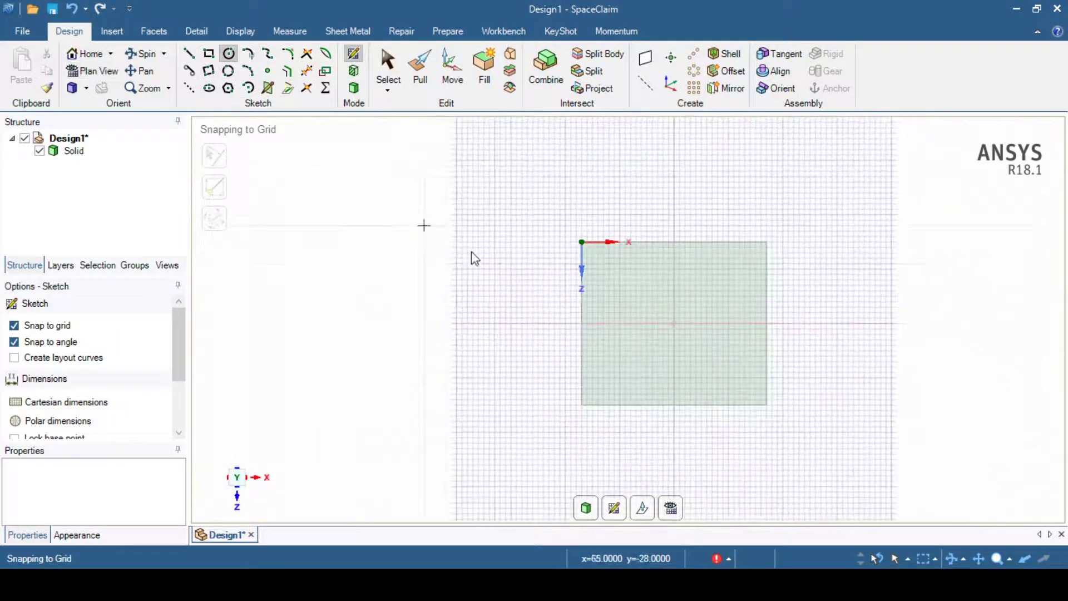
pyautogui.click(673, 323)
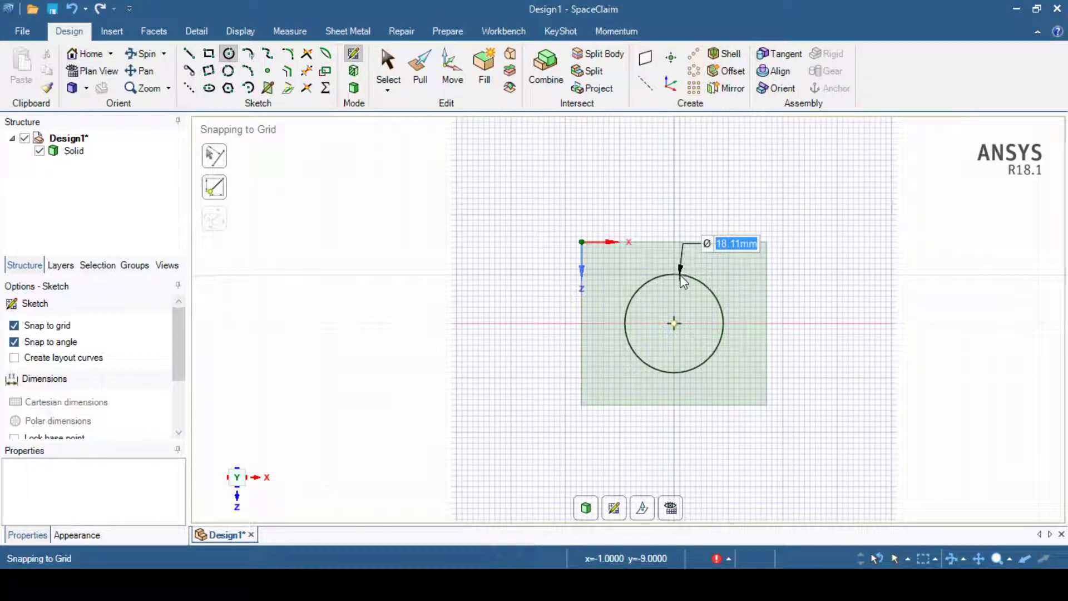
pyautogui.write('20')
pyautogui.press('Return')
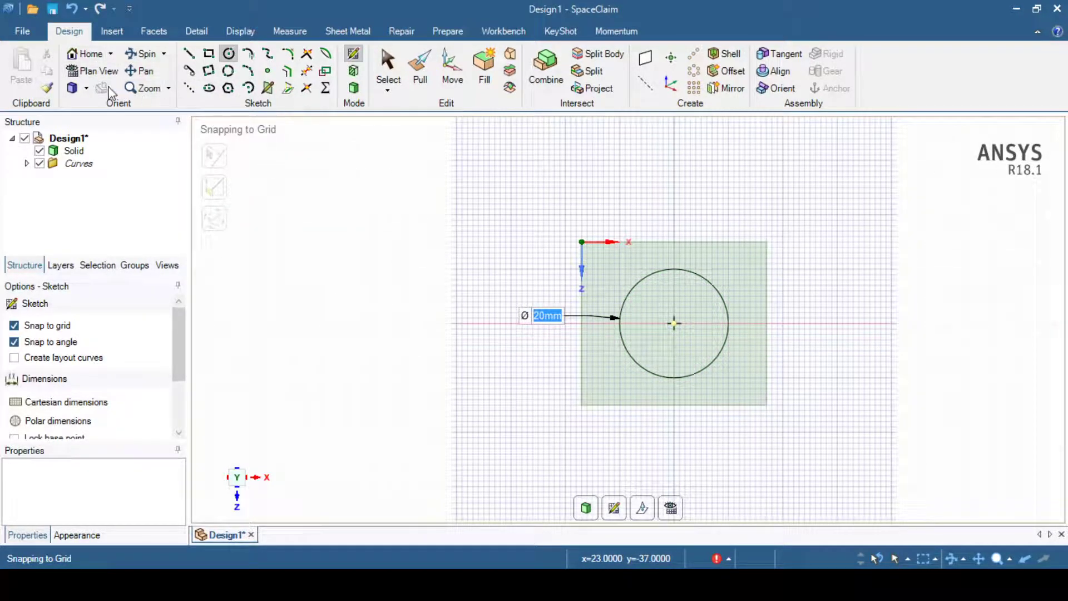
pyautogui.click(588, 512)
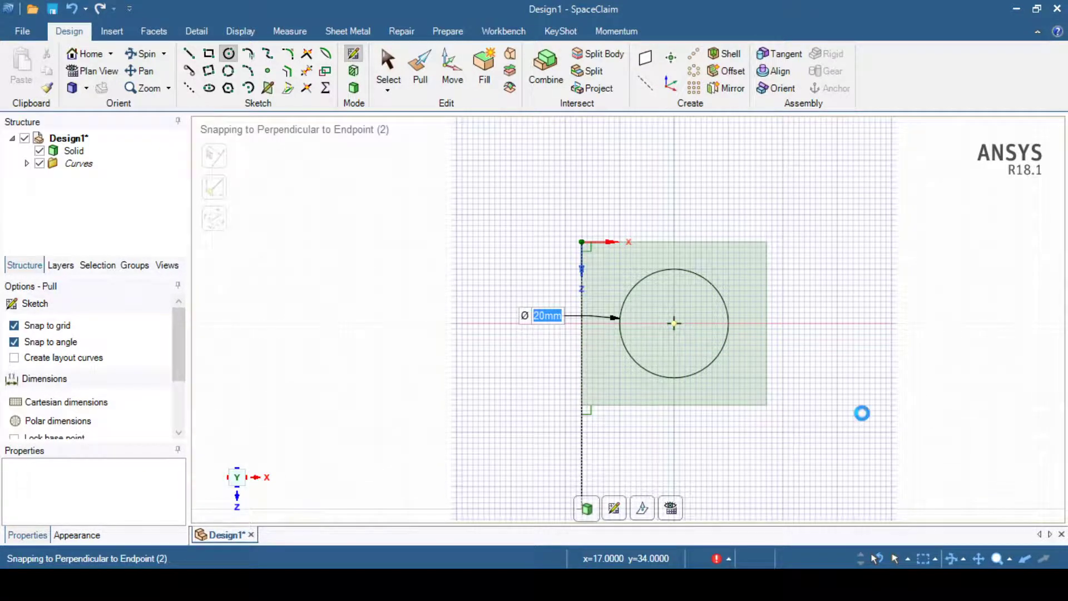
# Push the 20 mm circular face down into the block to cut the hole
pyautogui.click(683, 242)
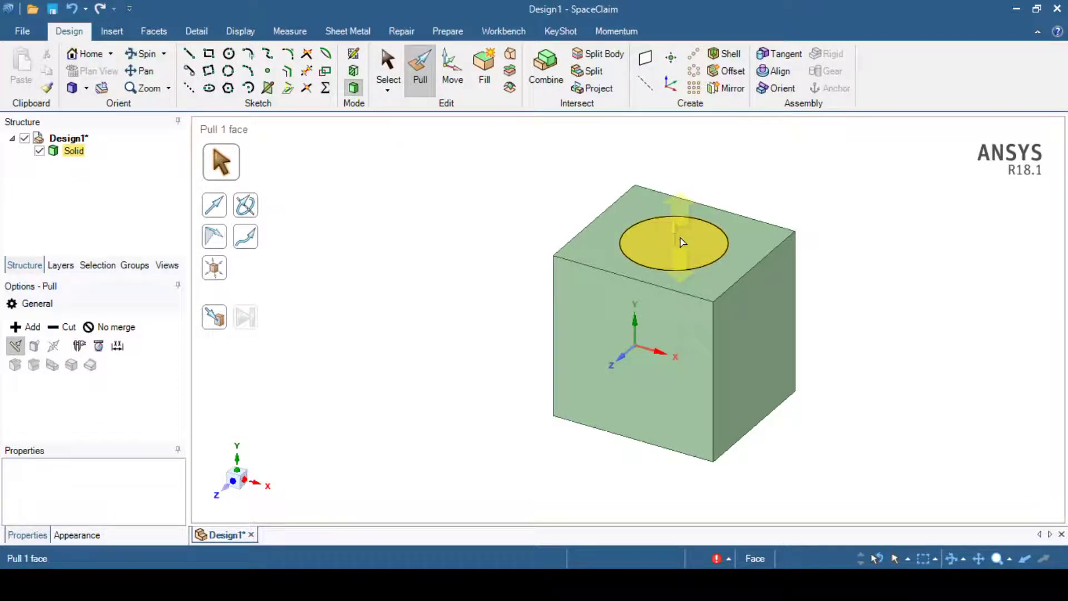
pyautogui.press('Escape')
pyautogui.click(676, 243)
pyautogui.moveTo(677, 243); pyautogui.dragTo(673, 453)
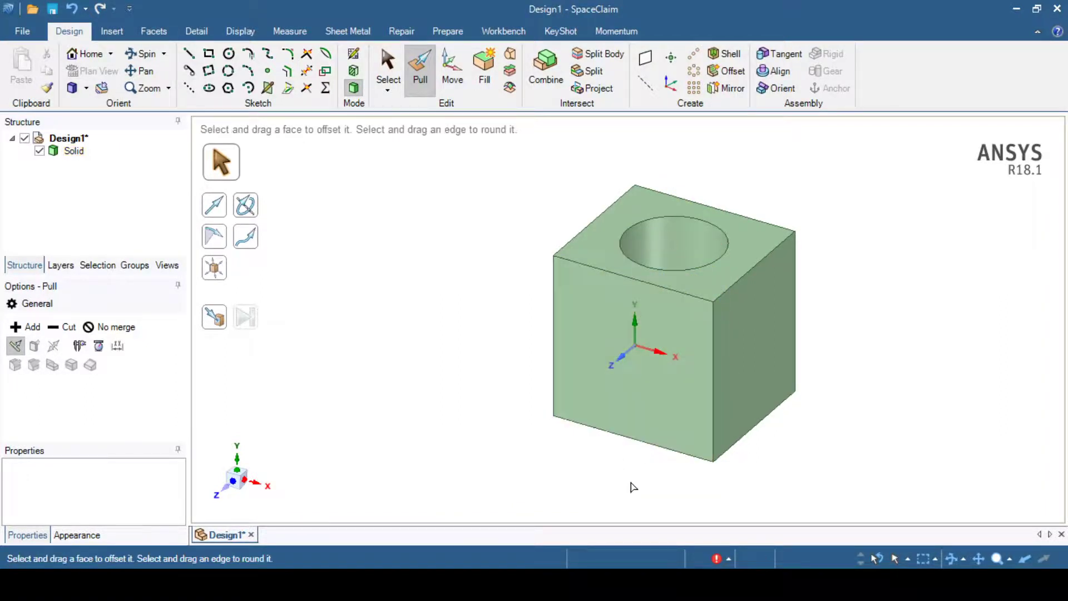
pyautogui.moveTo(629, 486)
pyautogui.mouseDown(button='middle')
pyautogui.moveTo(737, 286)
pyautogui.moveTo(624, 399)
pyautogui.moveTo(643, 477)
pyautogui.mouseUp(button='middle')
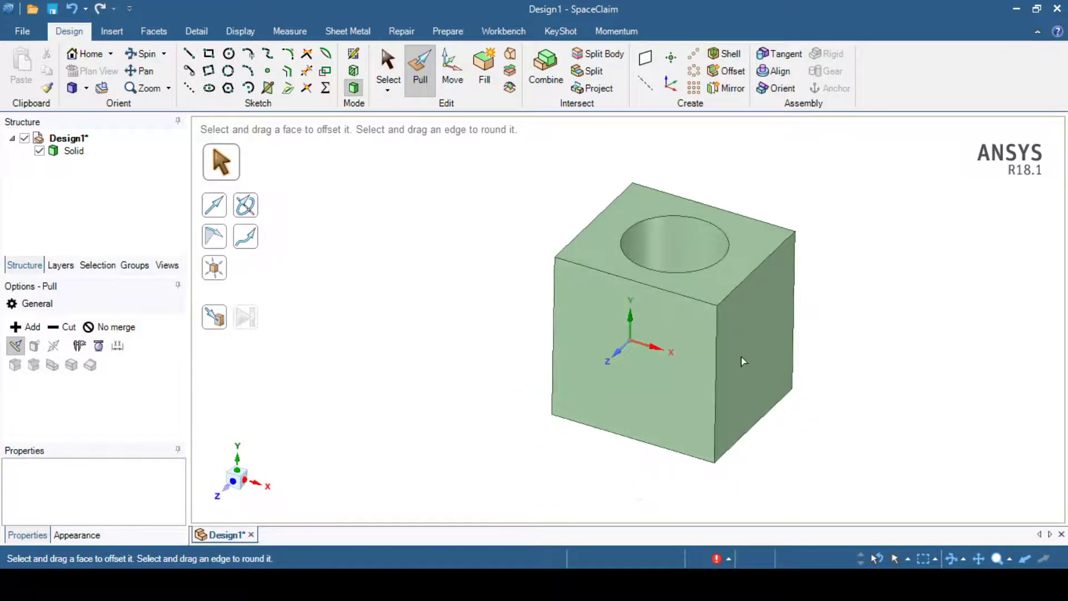
pyautogui.click(681, 249)
pyautogui.press('Escape')
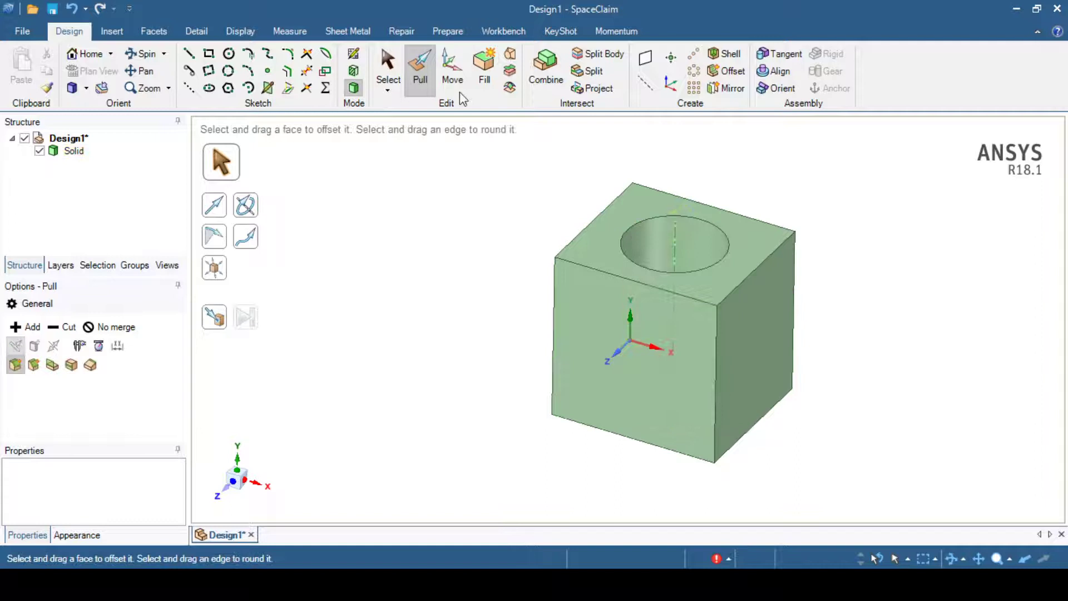
pyautogui.click(672, 251)
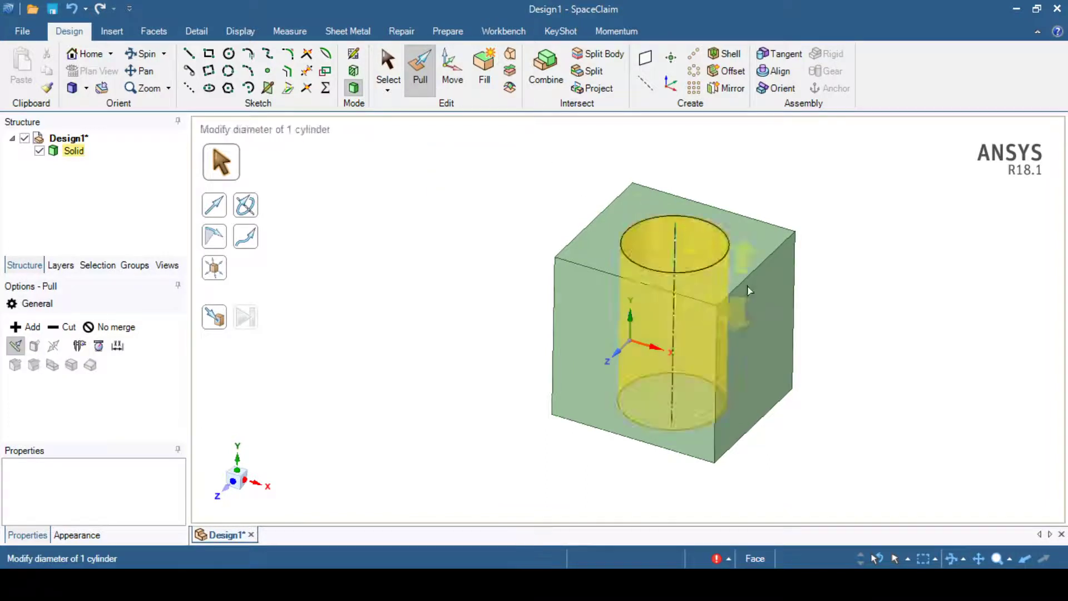
pyautogui.click(763, 310)
pyautogui.press('Escape')
pyautogui.click(781, 351)
pyautogui.click(685, 266)
# Round the top right, front top and front vertical edges with a 3 mm fillet
pyautogui.click(705, 281)
pyautogui.click(735, 289)
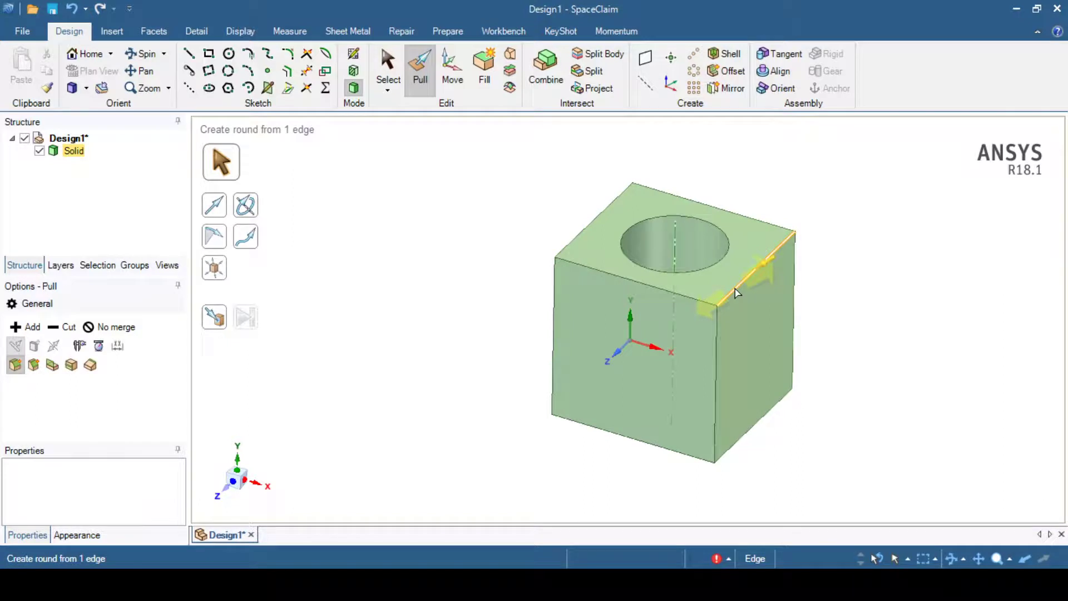
pyautogui.keyDown('ctrl'); pyautogui.click(687, 296); pyautogui.keyUp('ctrl')
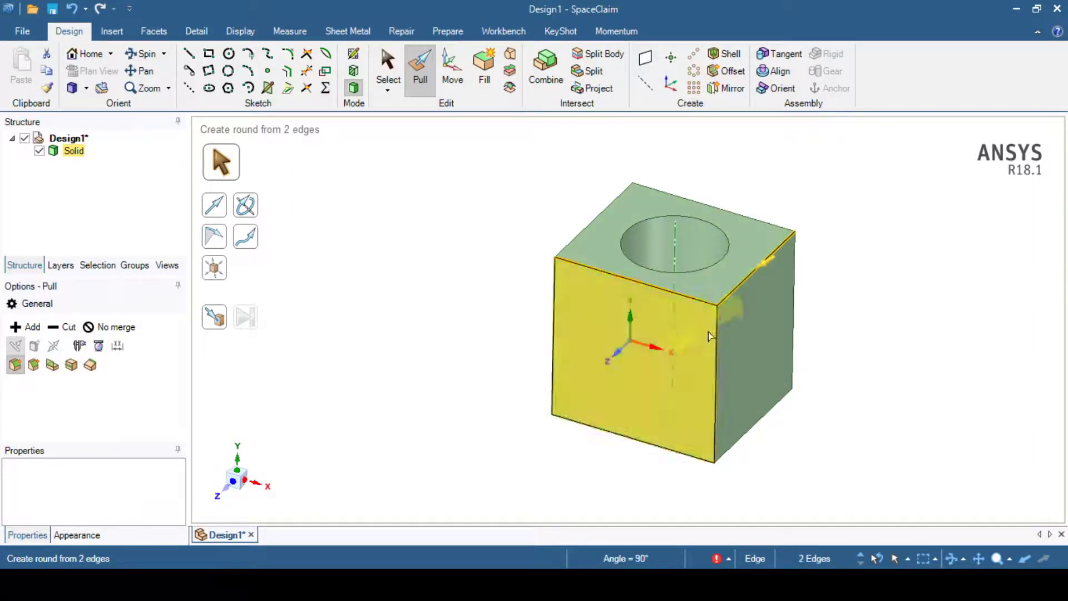
pyautogui.keyDown('ctrl'); pyautogui.click(719, 346); pyautogui.keyUp('ctrl')
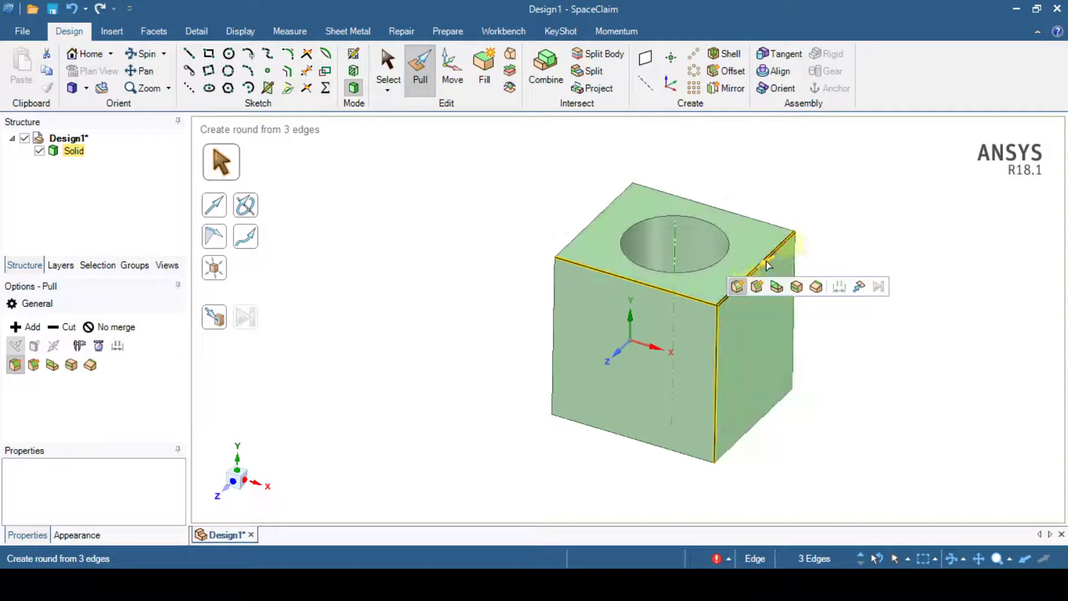
pyautogui.moveTo(768, 264); pyautogui.dragTo(742, 265)
pyautogui.scroll(-1, 820, 230)
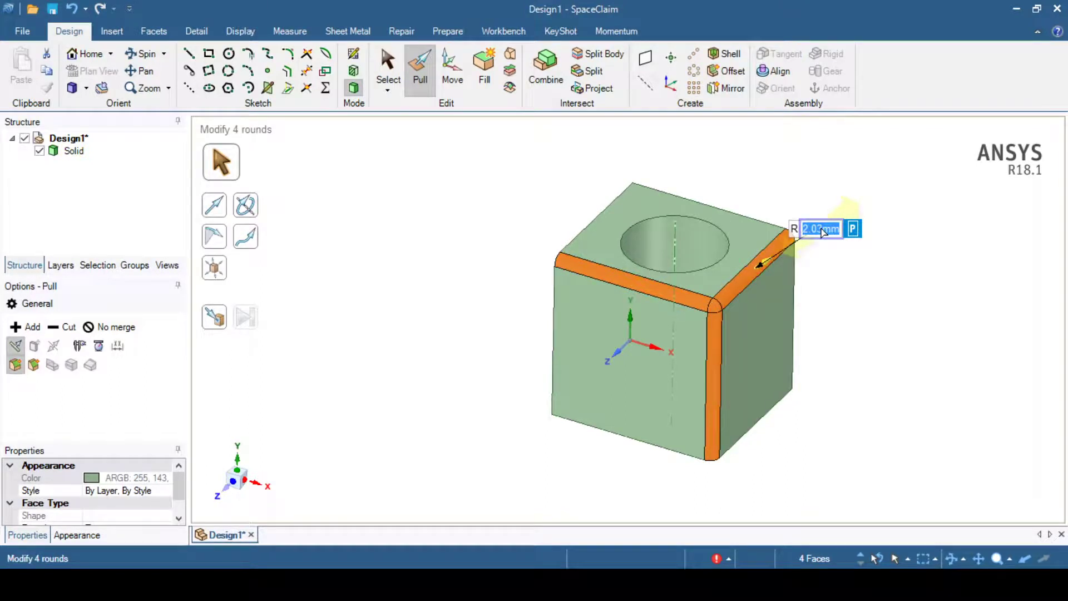
pyautogui.write('3')
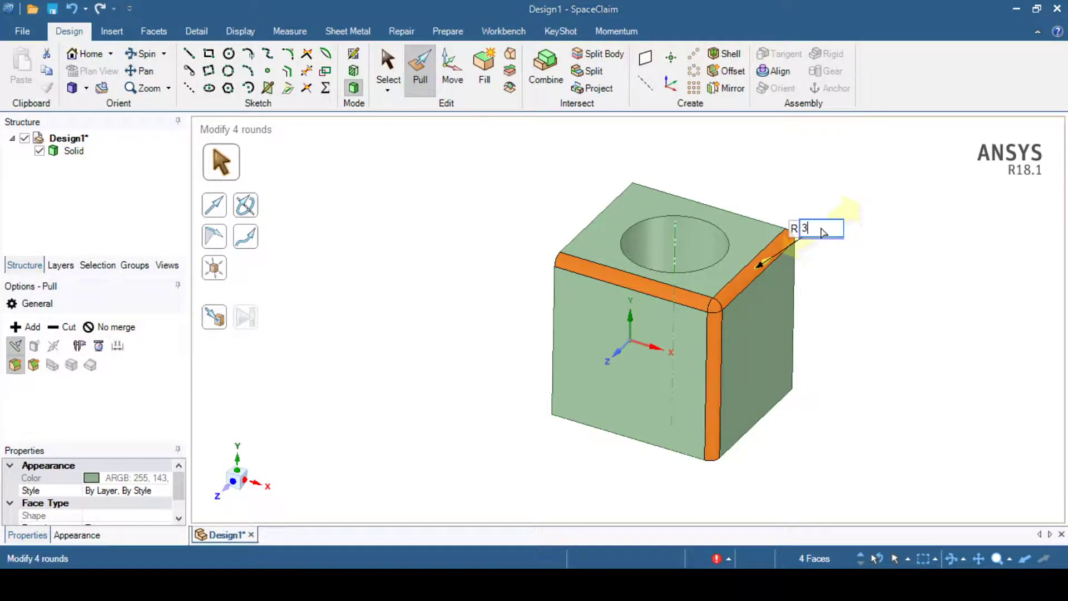
pyautogui.press('Return')
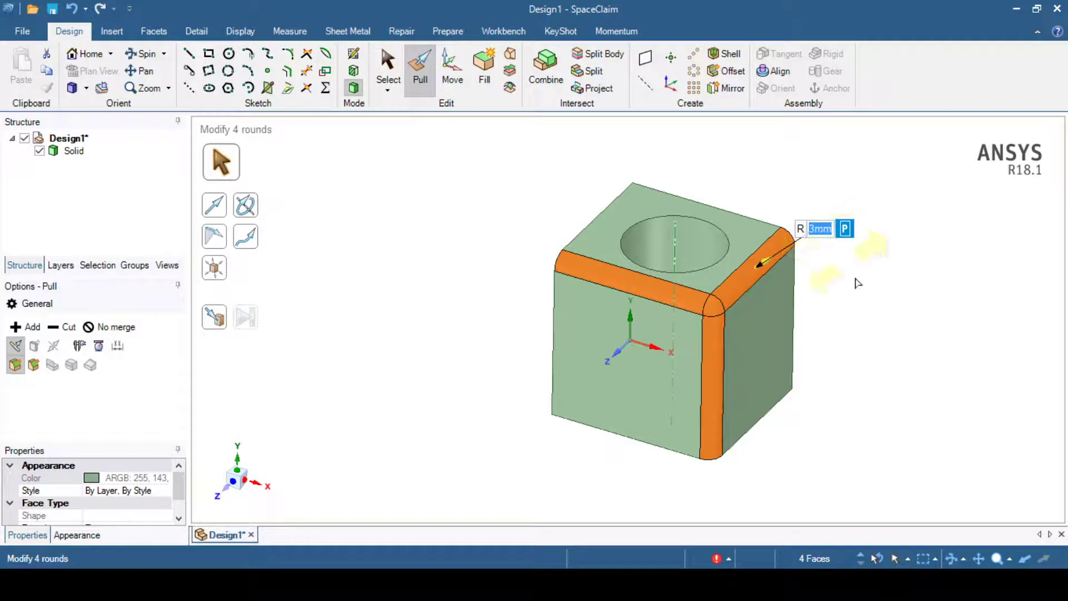
pyautogui.click(915, 337)
pyautogui.scroll(1, 916, 345)
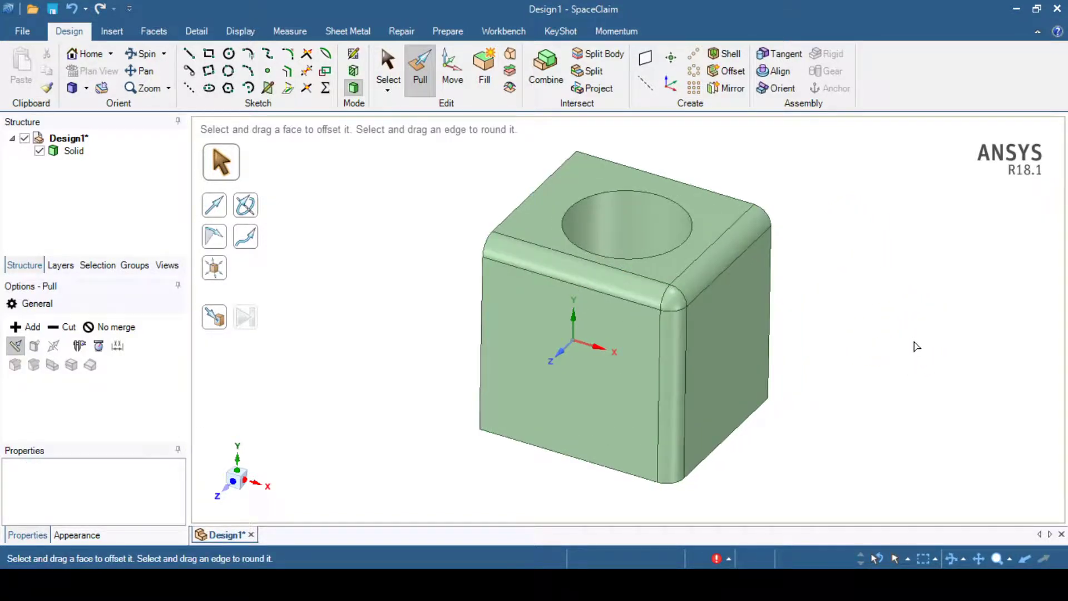
pyautogui.scroll(-1, 916, 346)
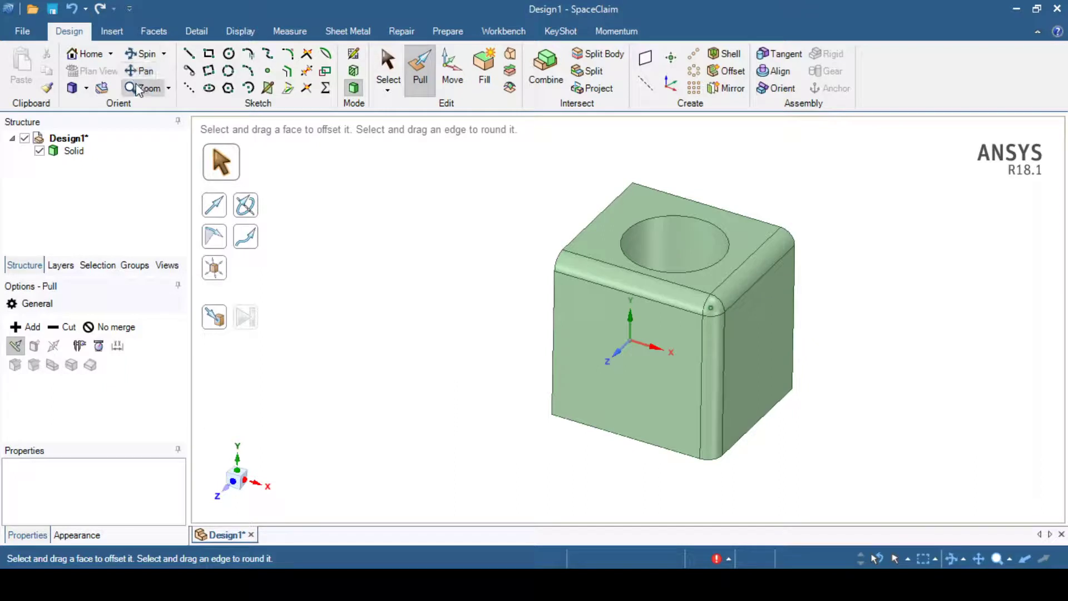
pyautogui.click(87, 89)
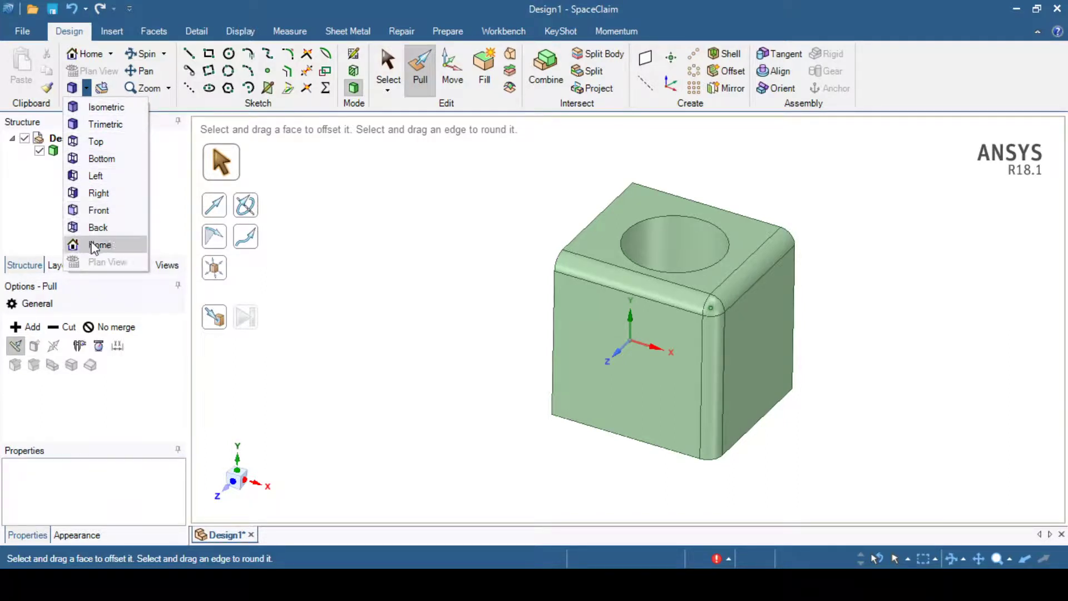
pyautogui.click(346, 264)
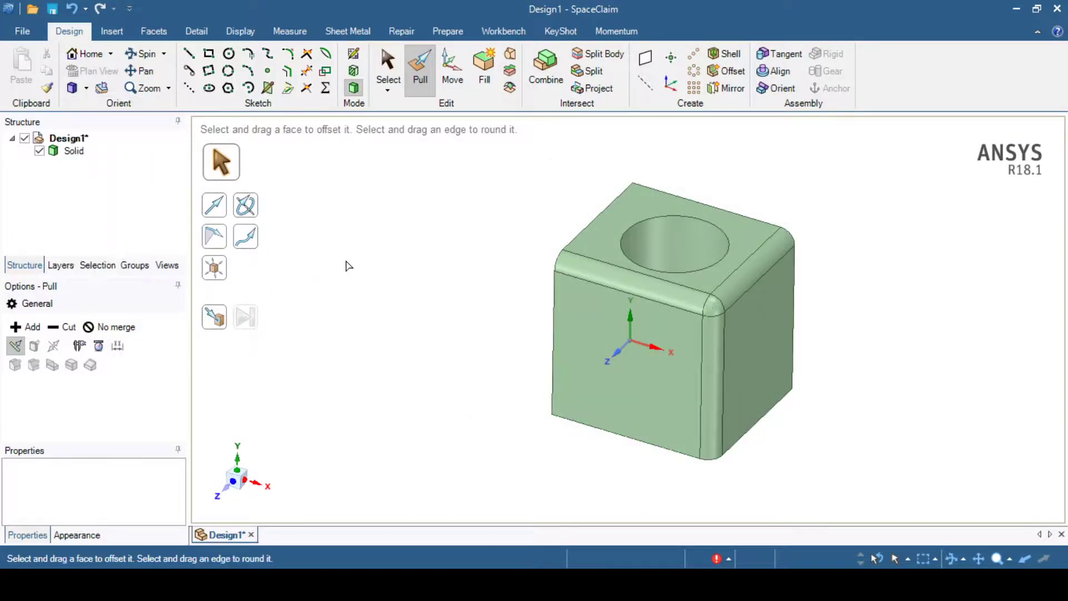
pyautogui.click(165, 266)
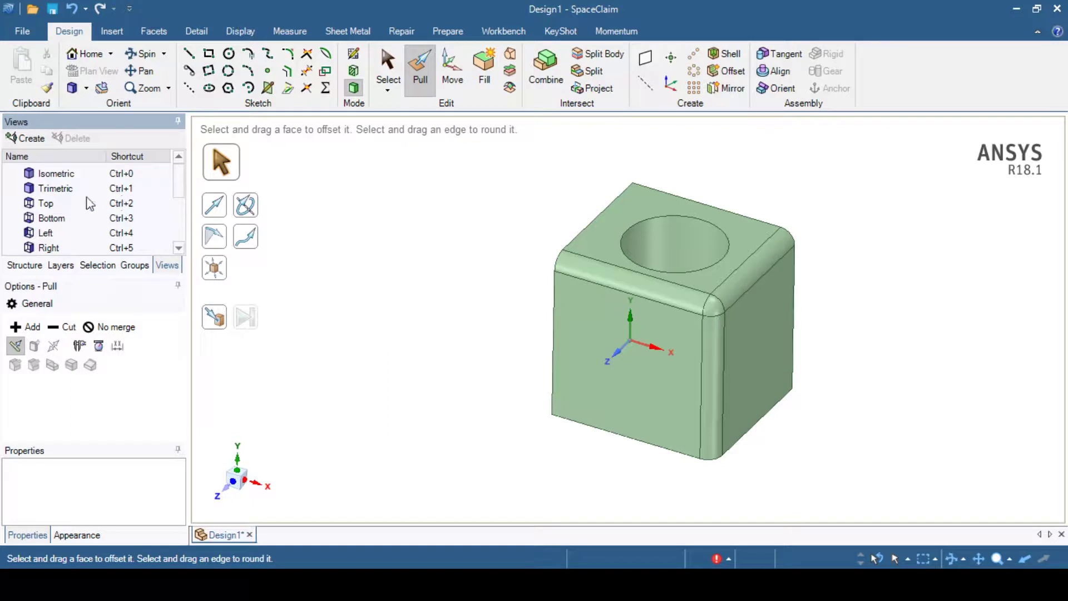
pyautogui.click(49, 176)
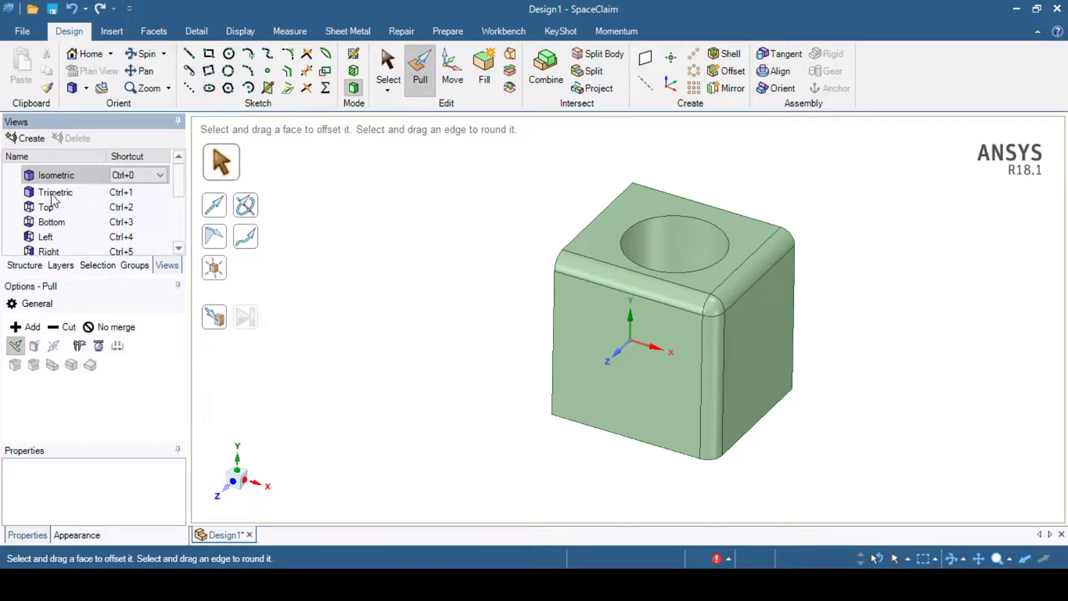
pyautogui.click(53, 193)
pyautogui.click(136, 177)
pyautogui.click(161, 176)
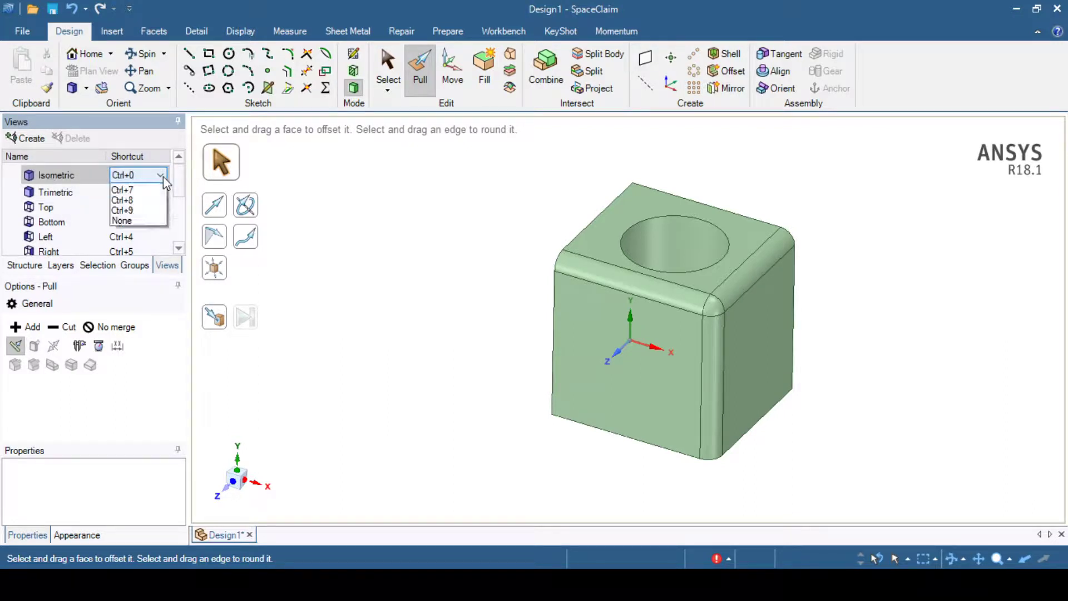
pyautogui.click(356, 294)
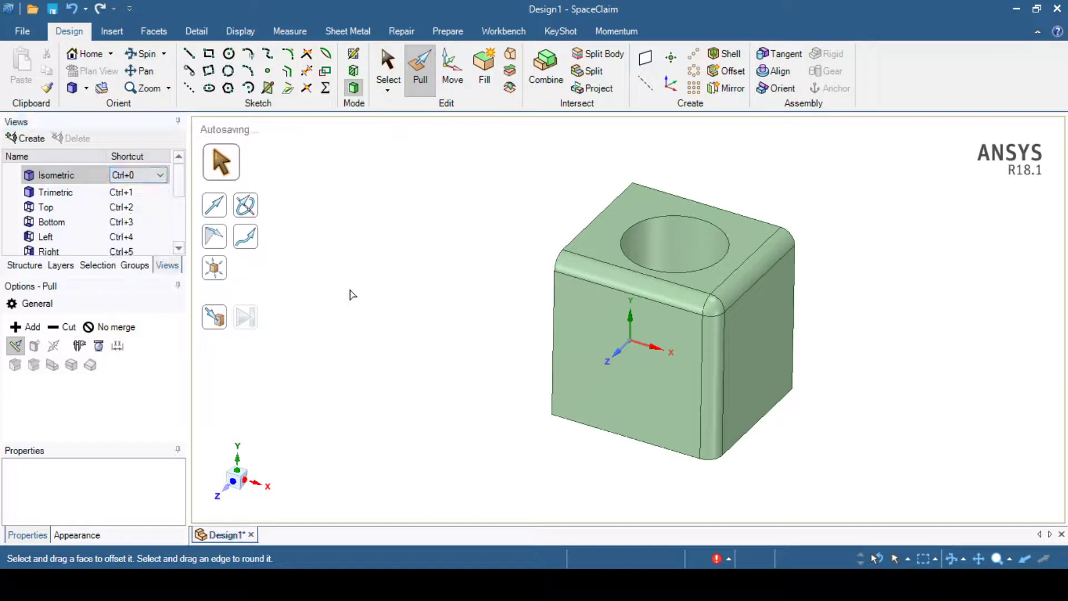
pyautogui.click(32, 266)
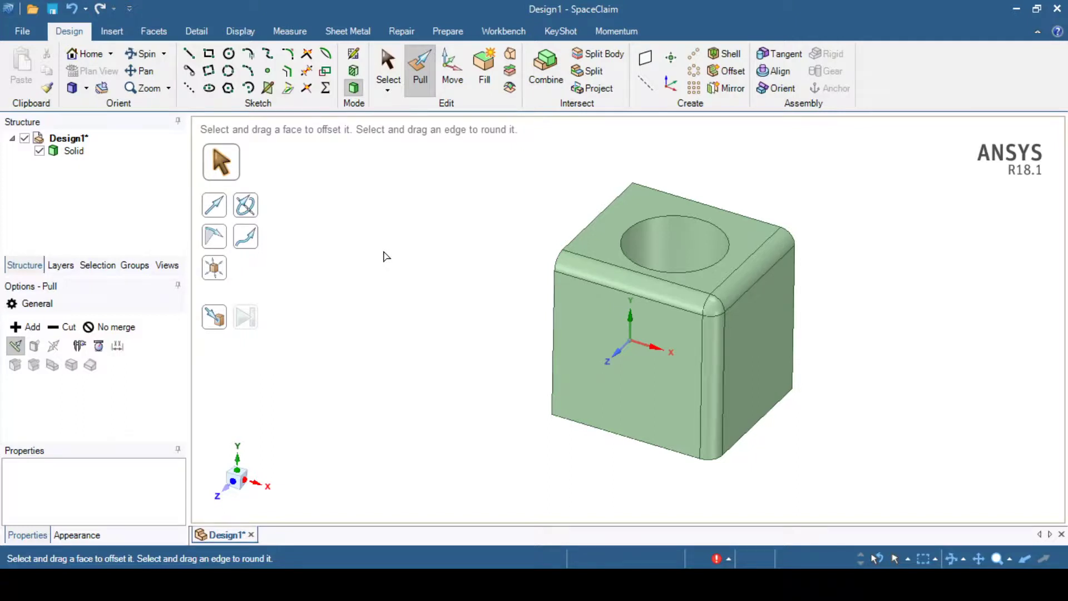
# Cycle through the top and side standard views of the block, ending in isometric
pyautogui.hotkey('ctrl', '0')
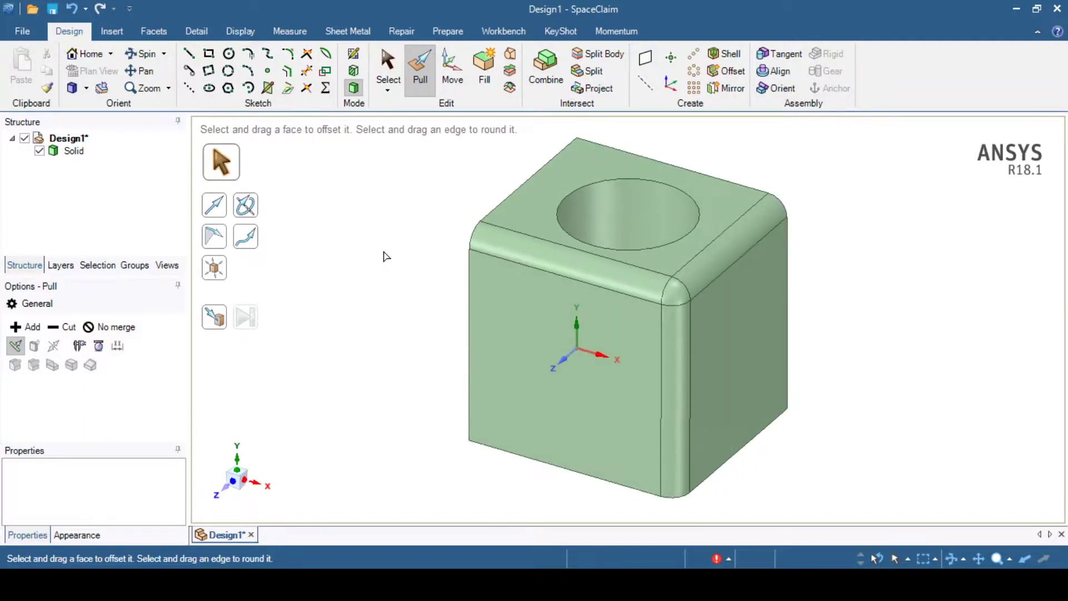
pyautogui.press('v')
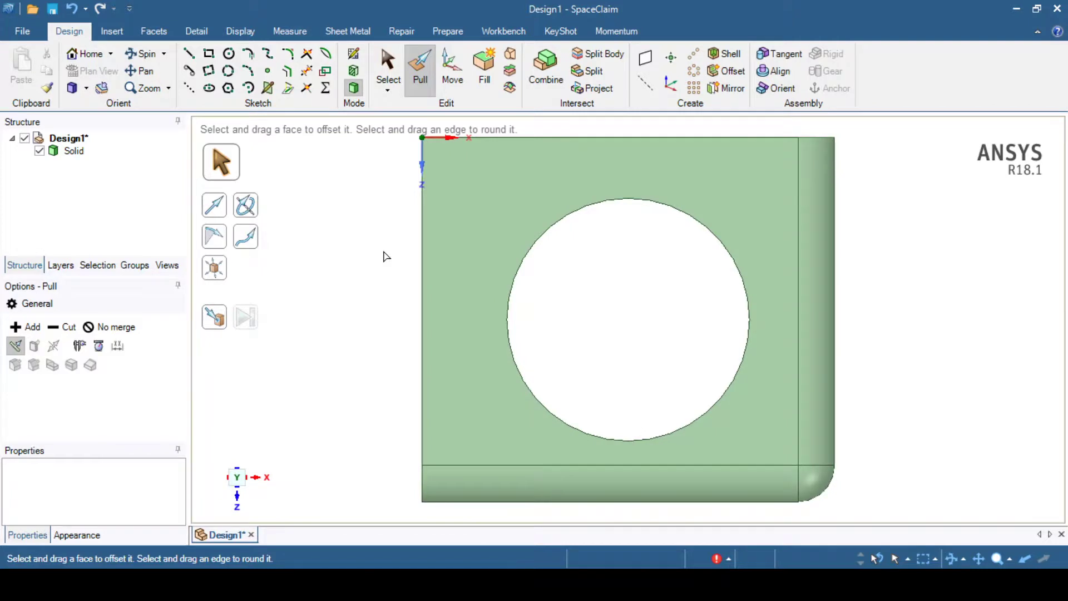
pyautogui.press('Up')
pyautogui.press('Up')
pyautogui.press('Left')
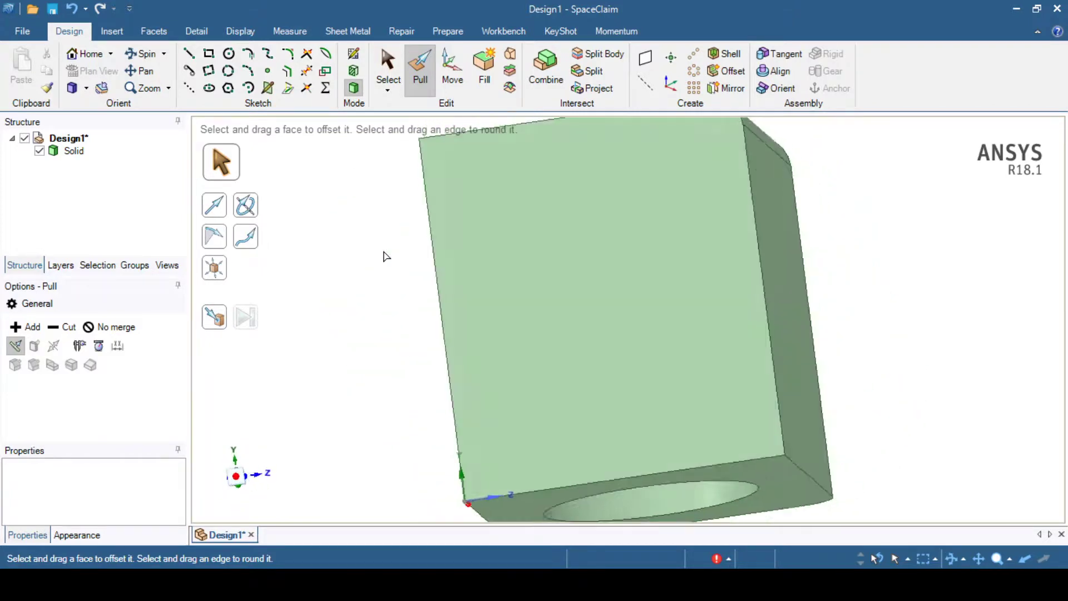
pyautogui.press('v')
pyautogui.press('Left')
pyautogui.press('Left')
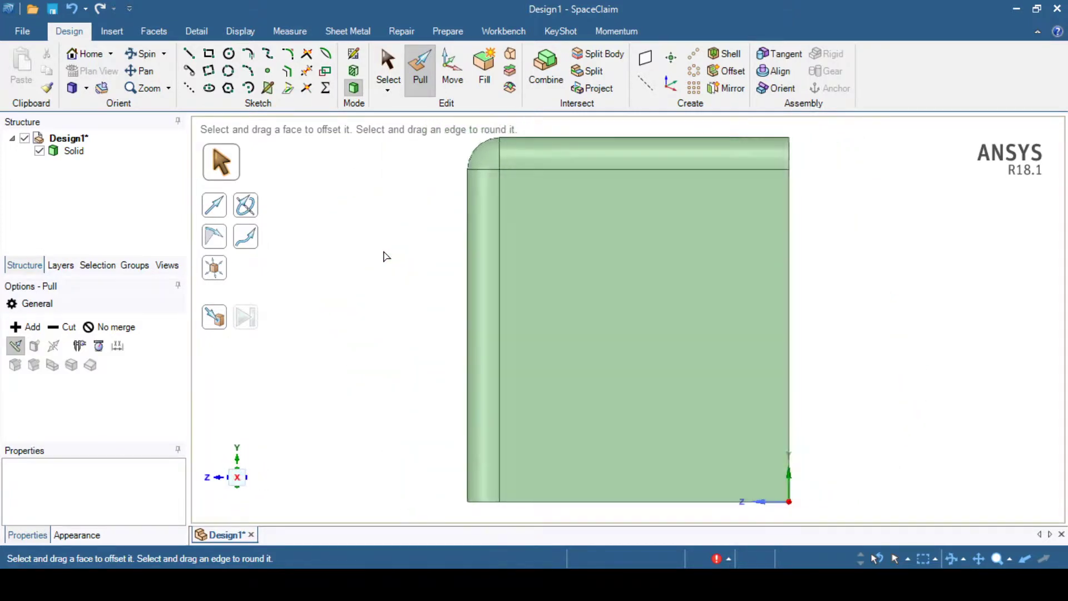
pyautogui.press('Left')
pyautogui.press('Left')
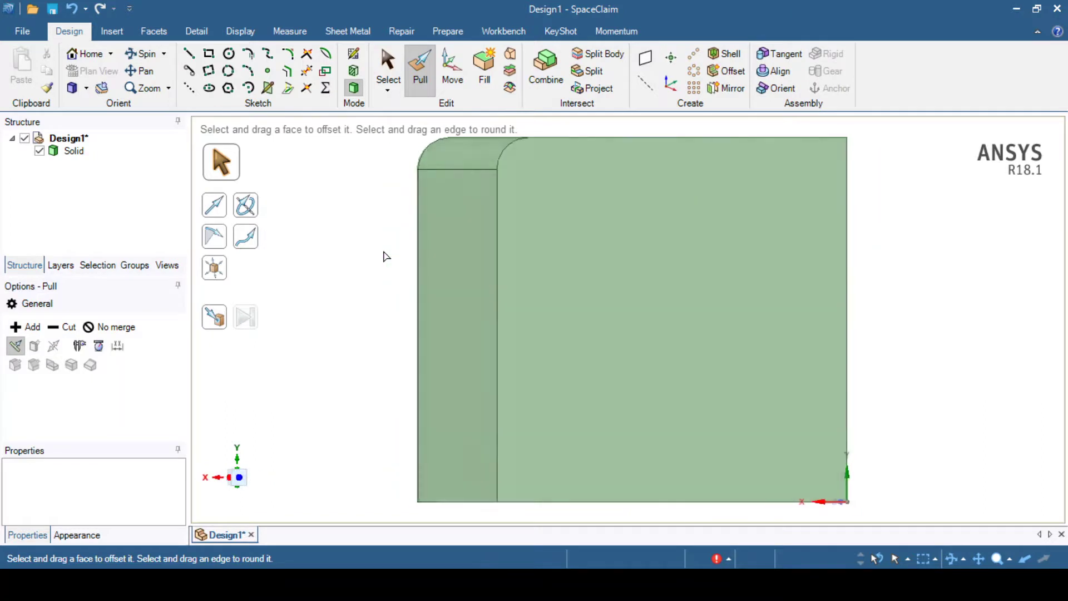
pyautogui.press('h')
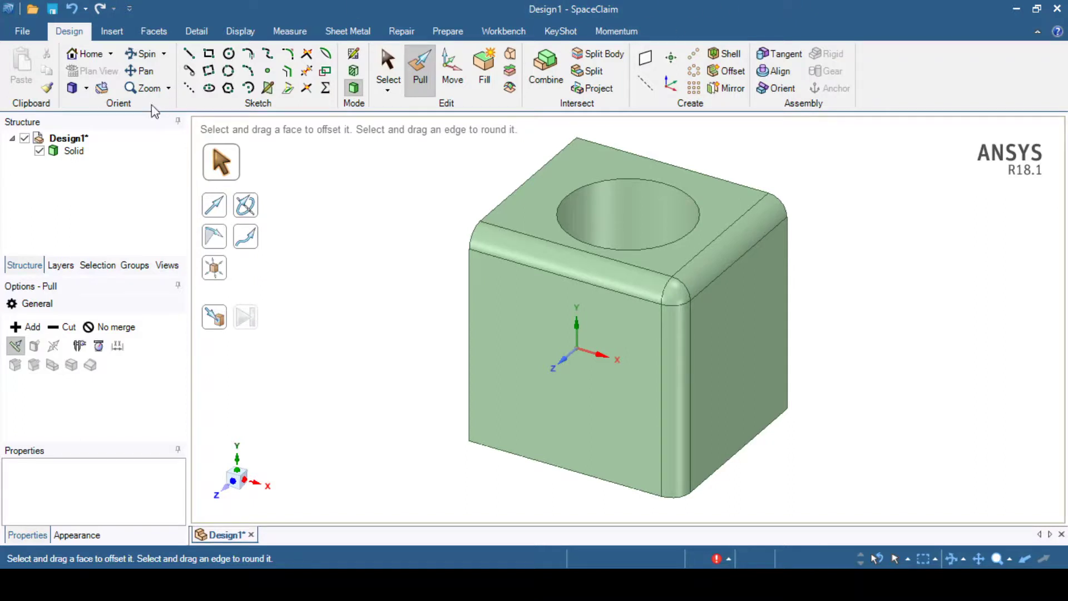
pyautogui.click(86, 88)
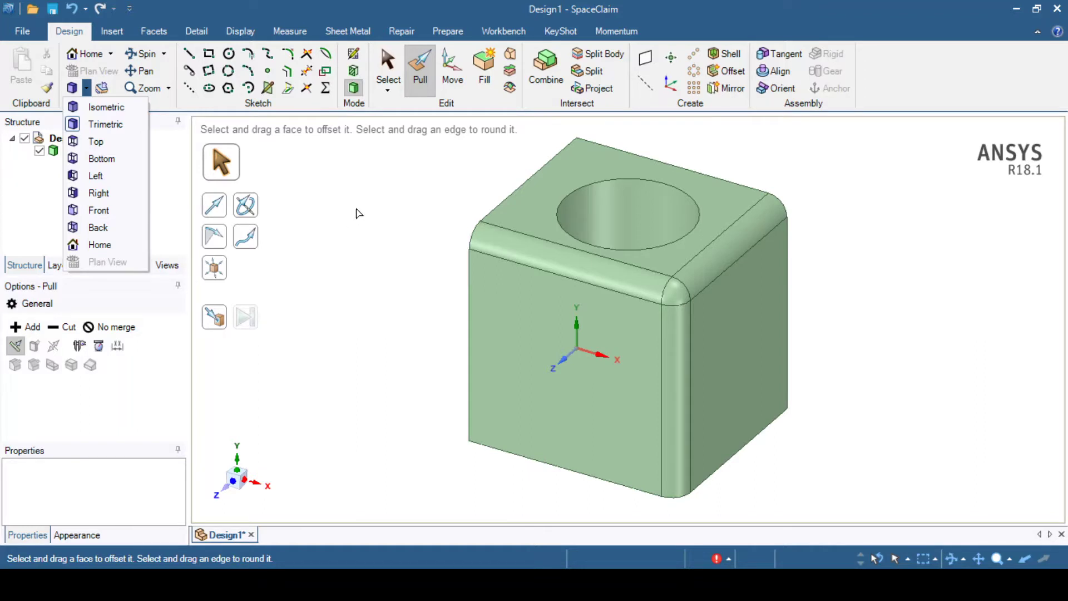
pyautogui.click(359, 213)
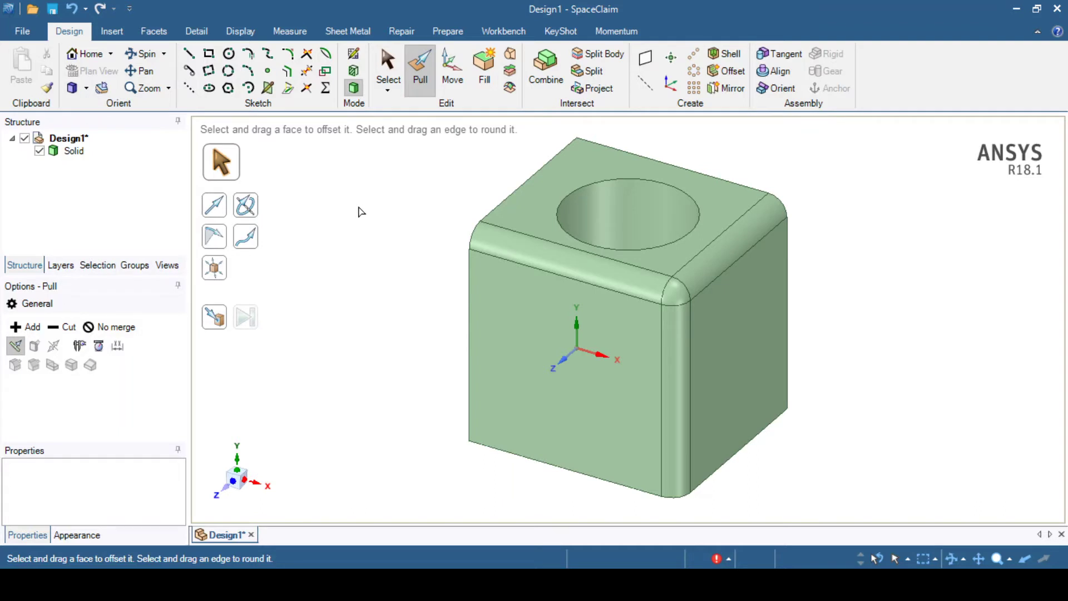